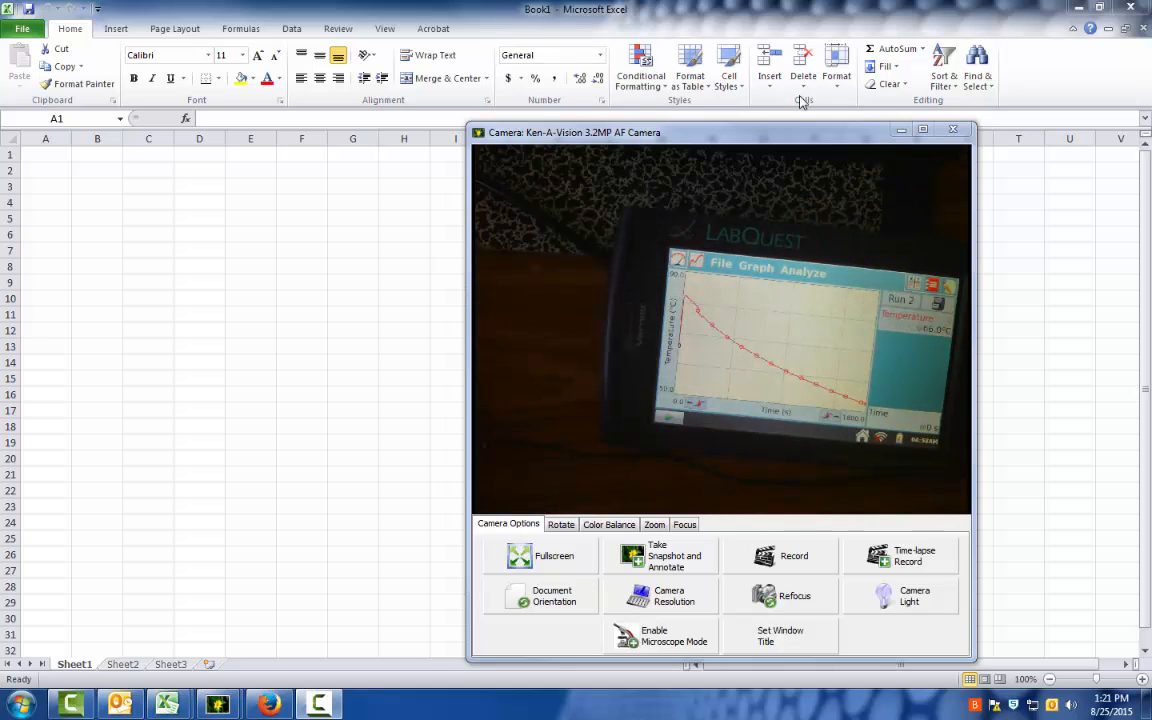
Move the camera window out of the way, start a text file import, and browse from DHS Shared Files (P:) to Student Shares.
left_click_drag(745, 140, 1151, 142)
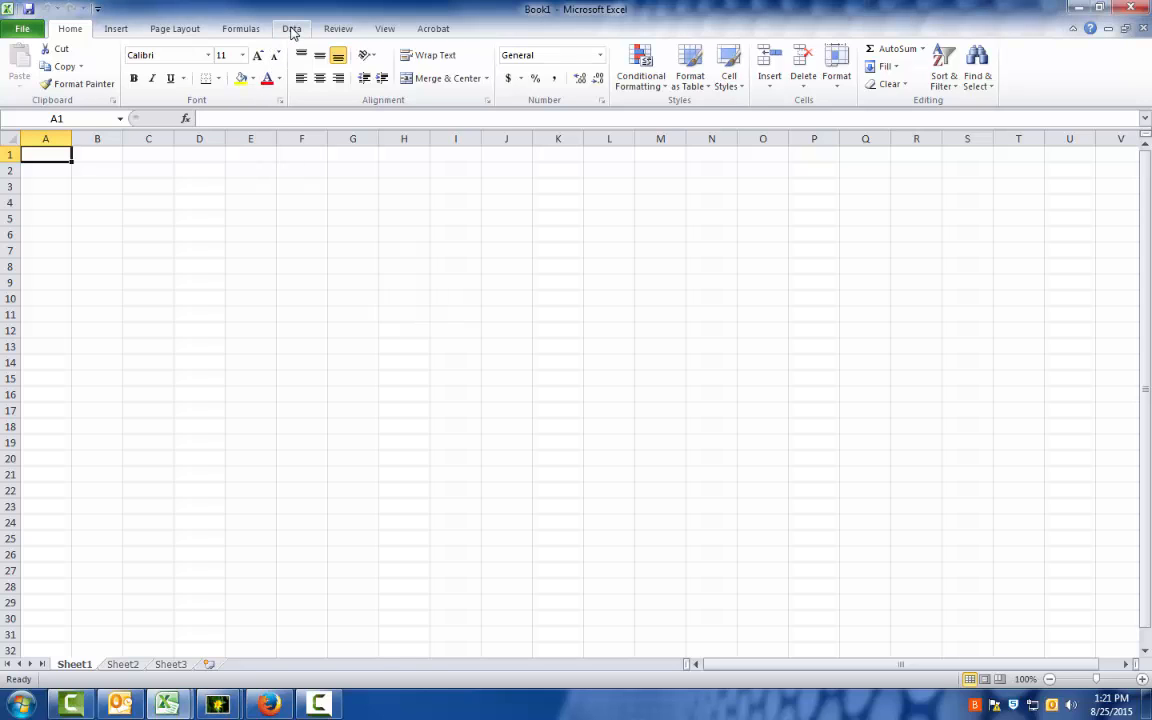
left_click(294, 35)
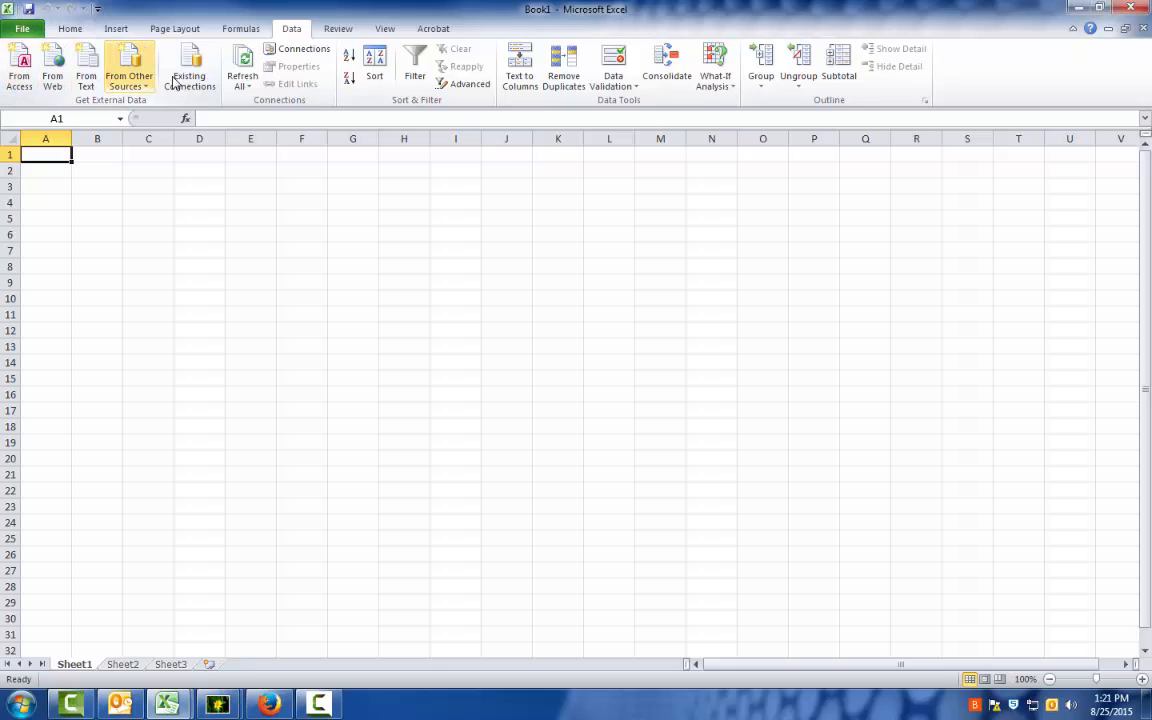
left_click(84, 64)
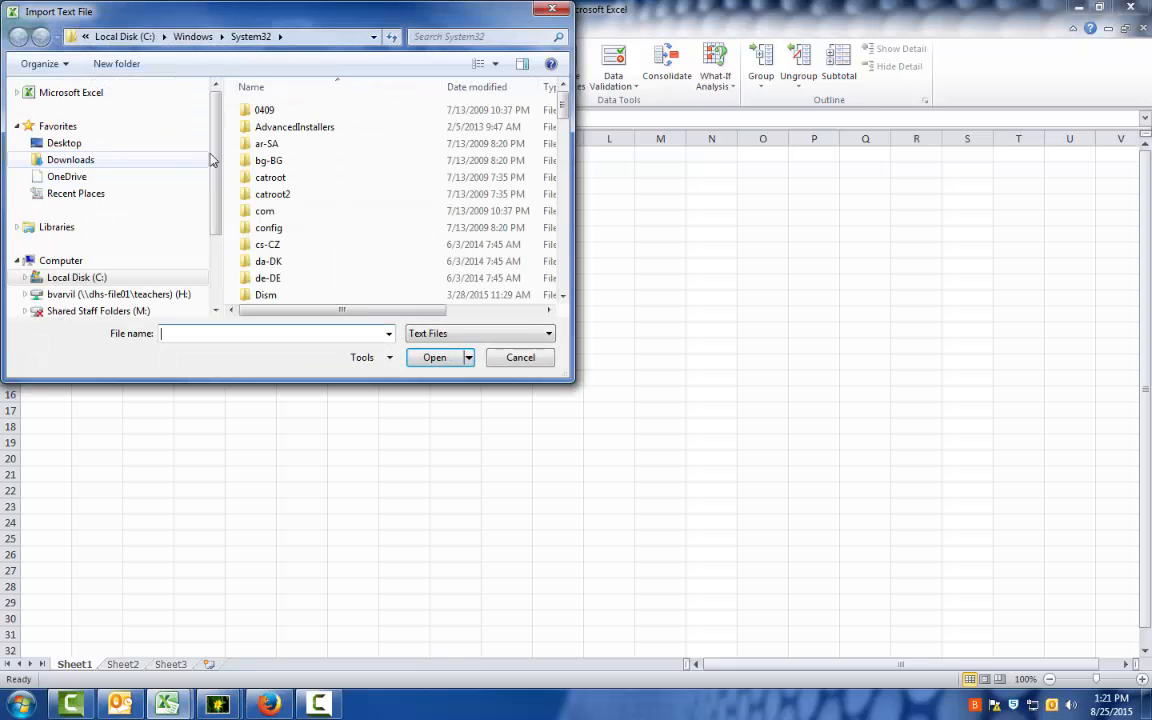
left_click_drag(215, 156, 214, 224)
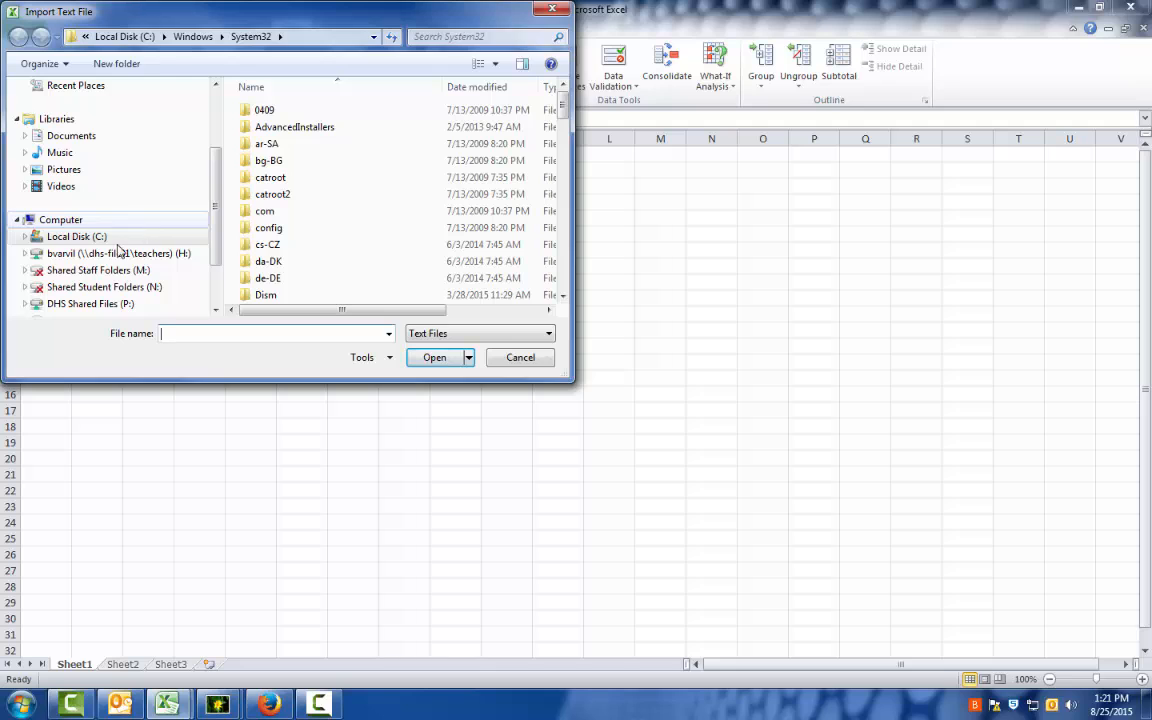
scroll(175, 258, "down", 1)
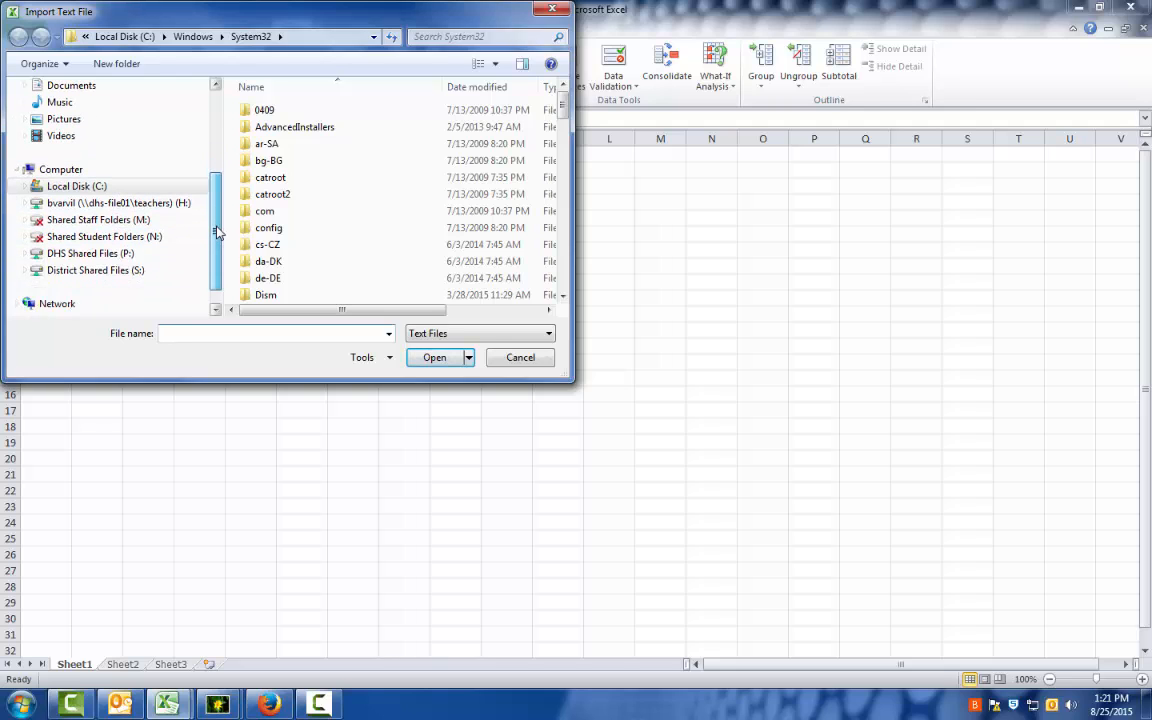
left_click(113, 258)
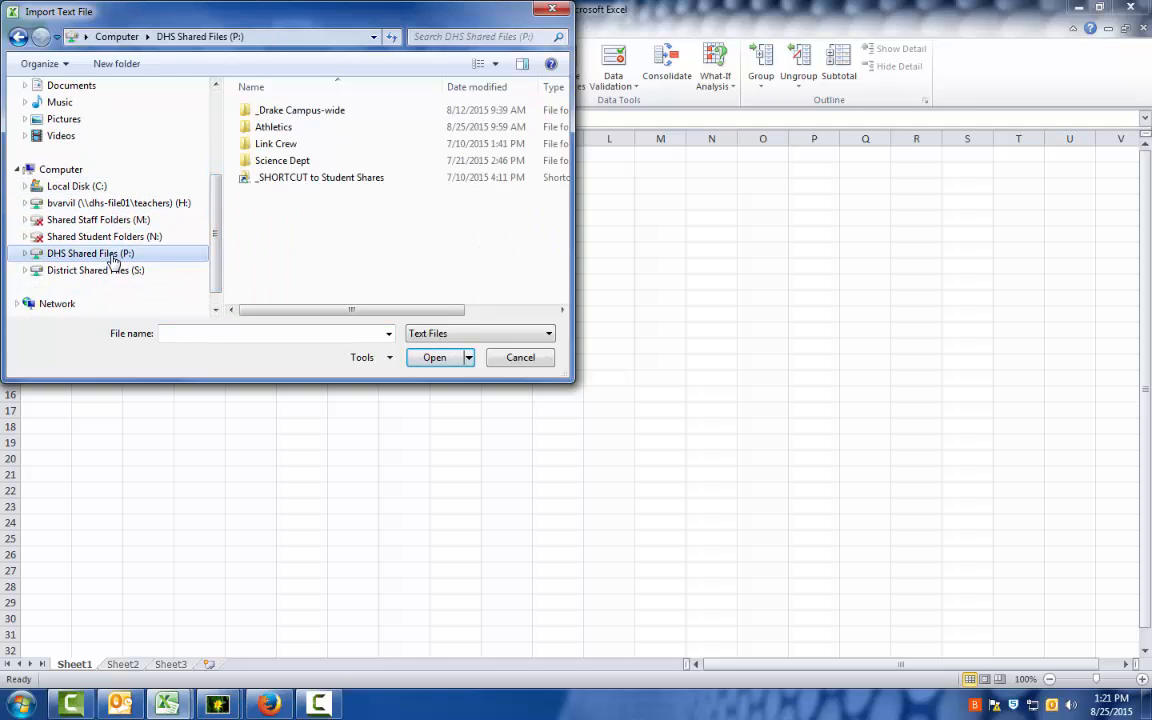
double_click(303, 178)
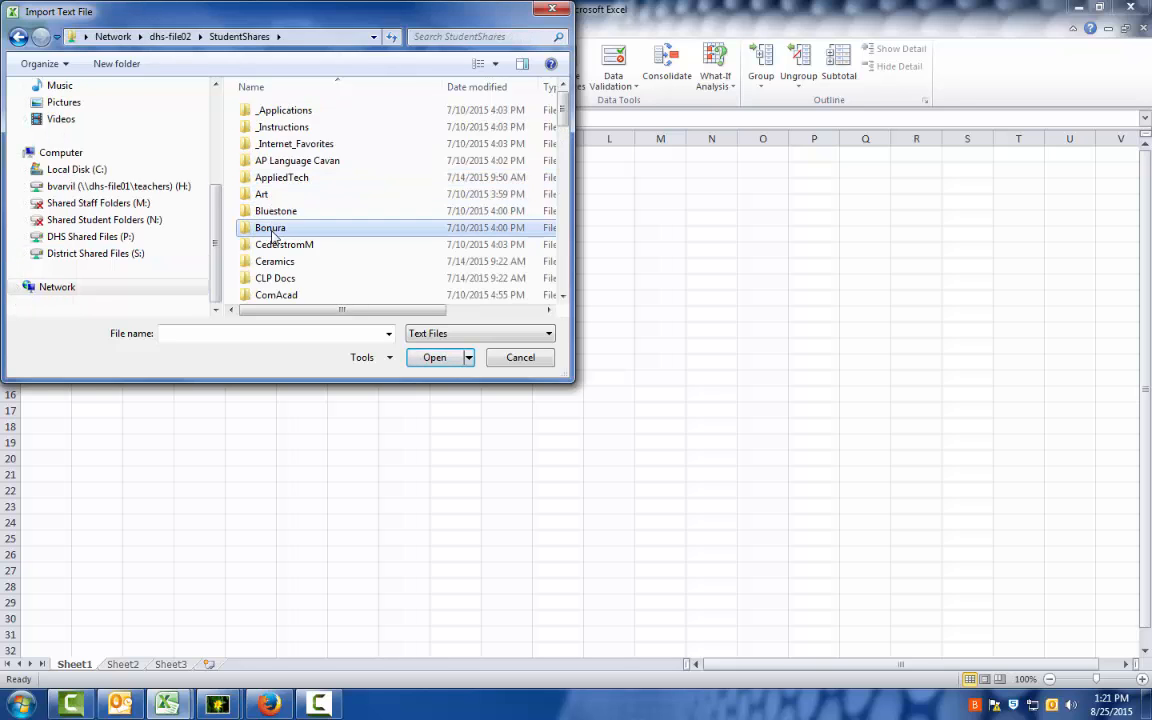
Open the "ambient heat nugget" text file from Engineering > Thermodynamic data to analyze for import.
scroll(275, 220, "down", 4)
double_click(276, 212)
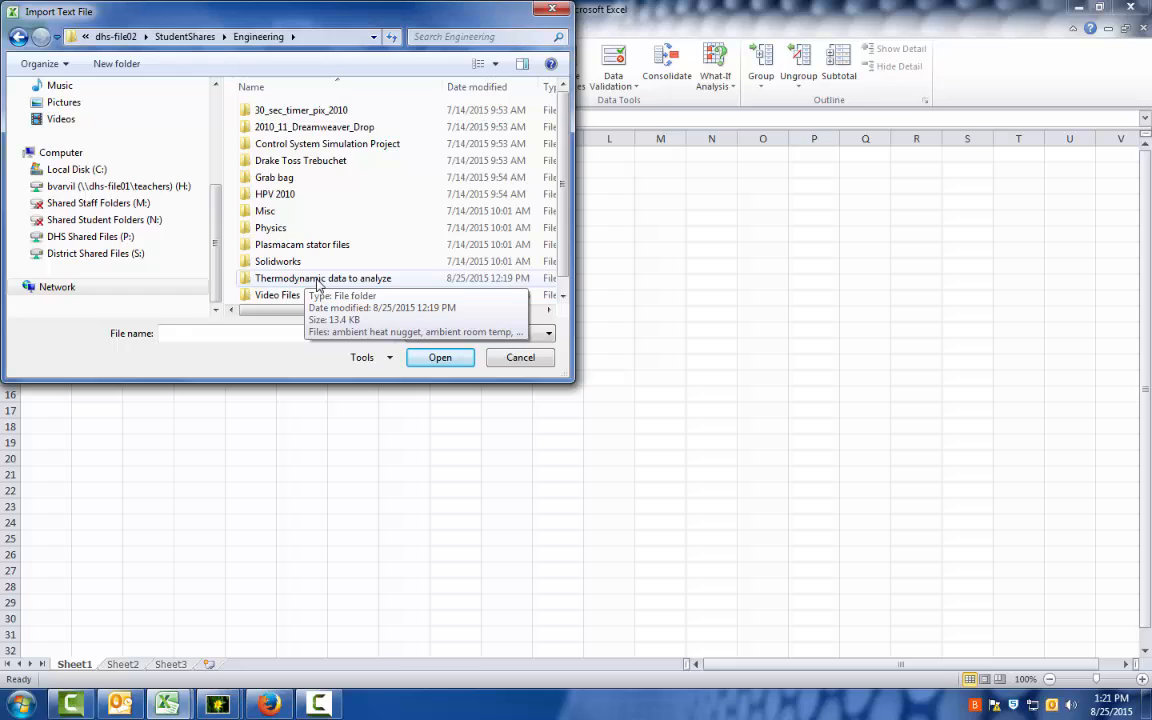
double_click(318, 279)
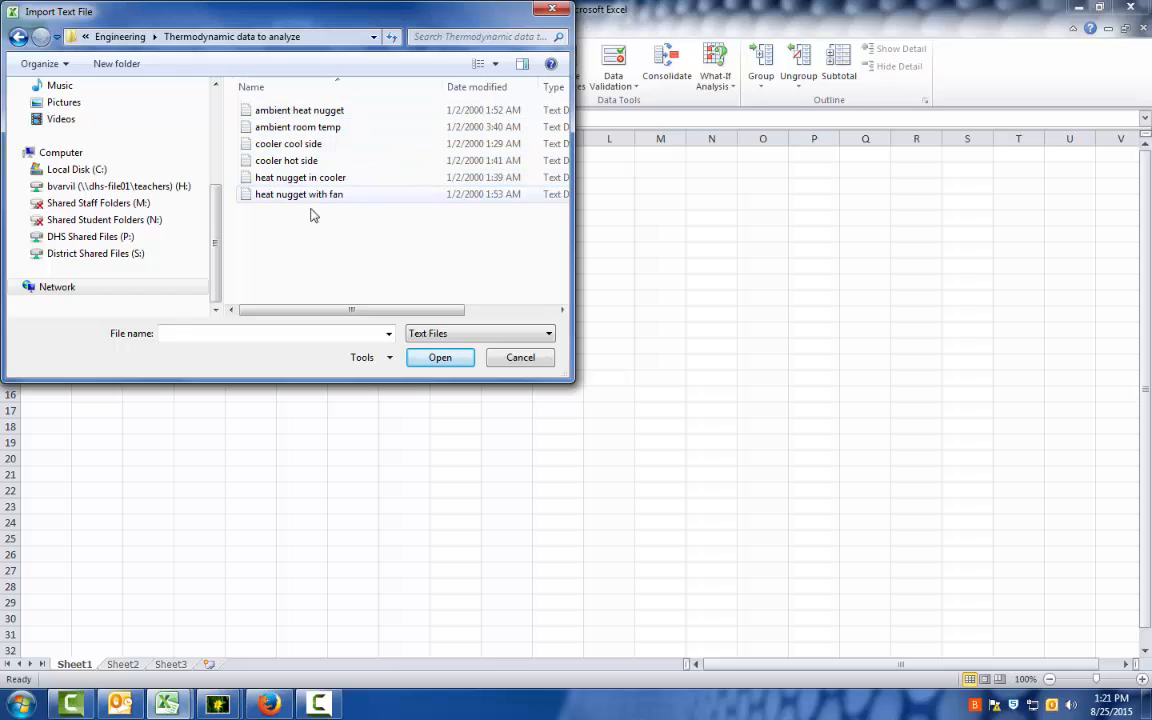
left_click(310, 113)
left_click(443, 358)
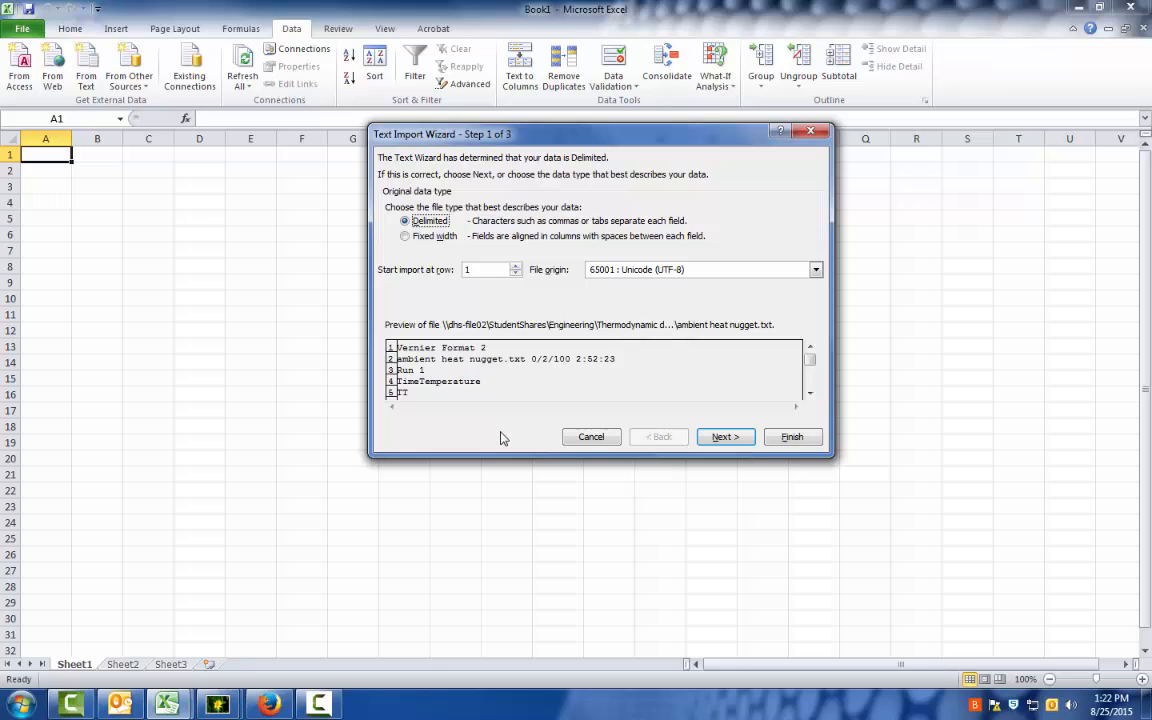
Open the Thermodynamic data to analyze folder in Windows Explorer through DHS Shared Files (P:), Student Shares and Engineering.
left_click(20, 704)
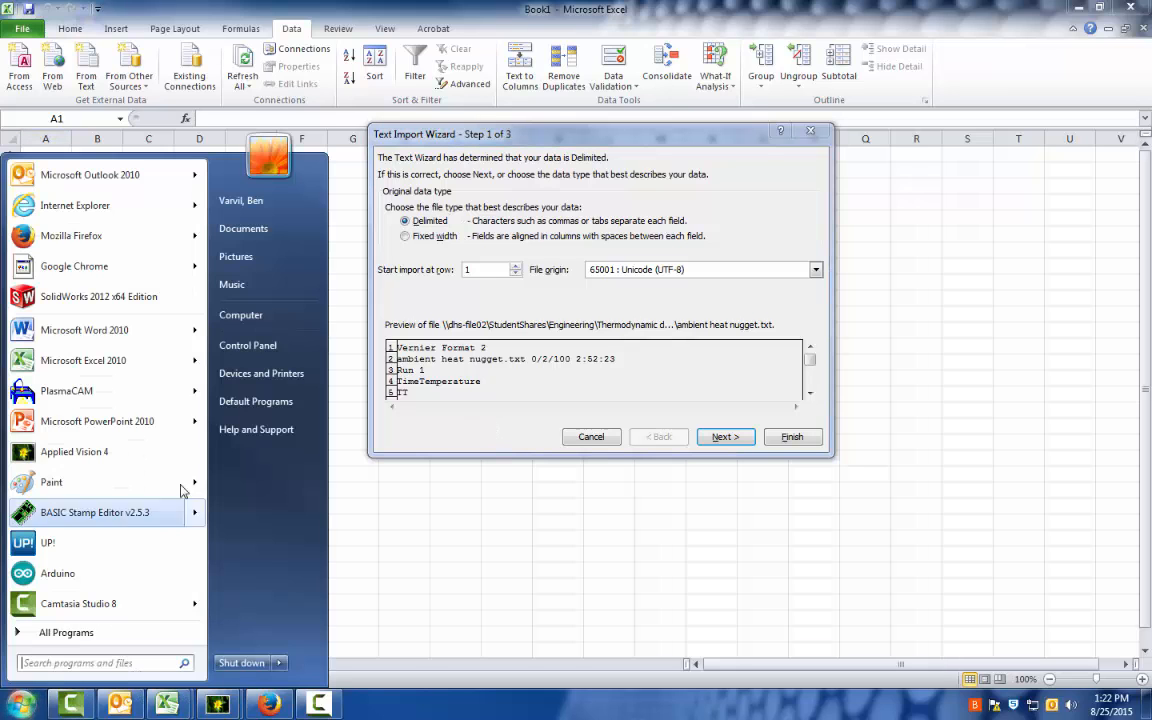
left_click(245, 315)
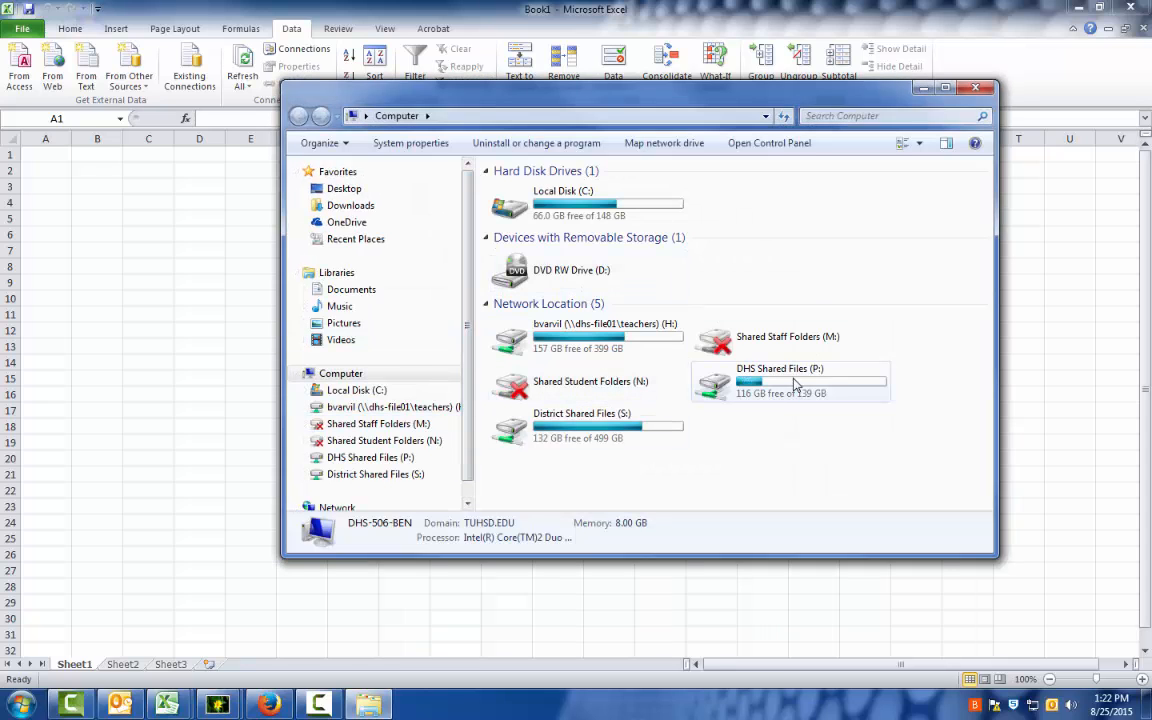
double_click(712, 381)
double_click(541, 257)
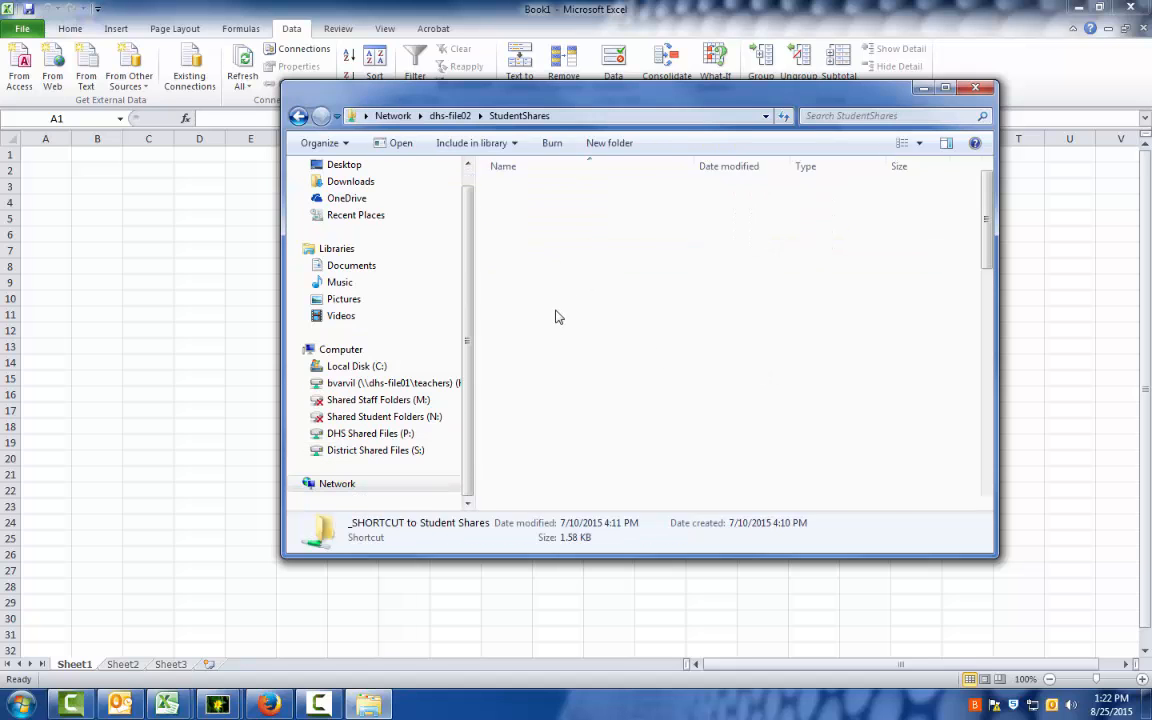
double_click(545, 479)
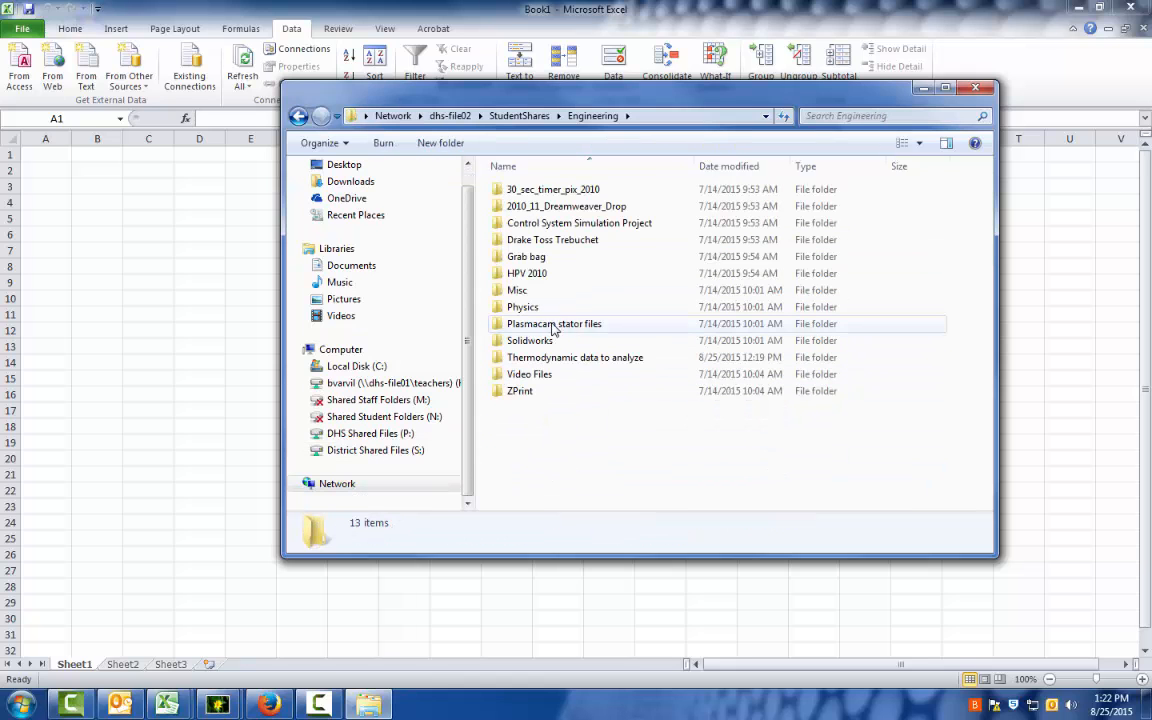
double_click(545, 357)
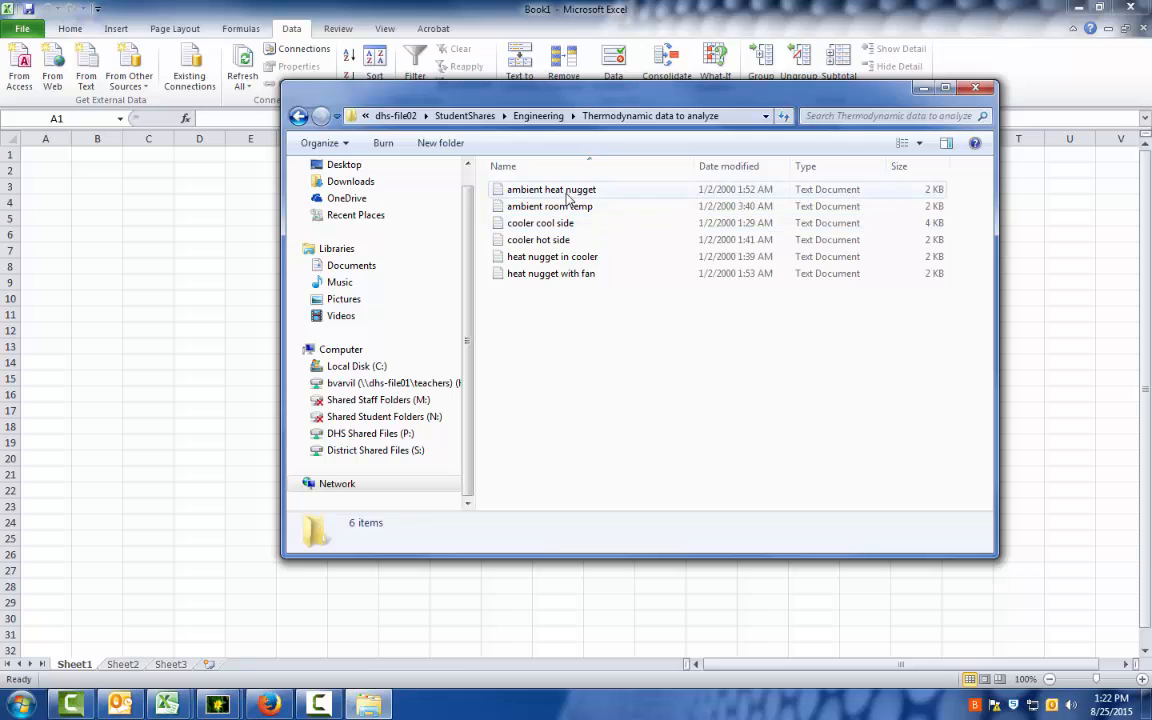
Examine the raw contents of the "ambient heat nugget" file in Notepad, then close the file and its folder window.
double_click(565, 194)
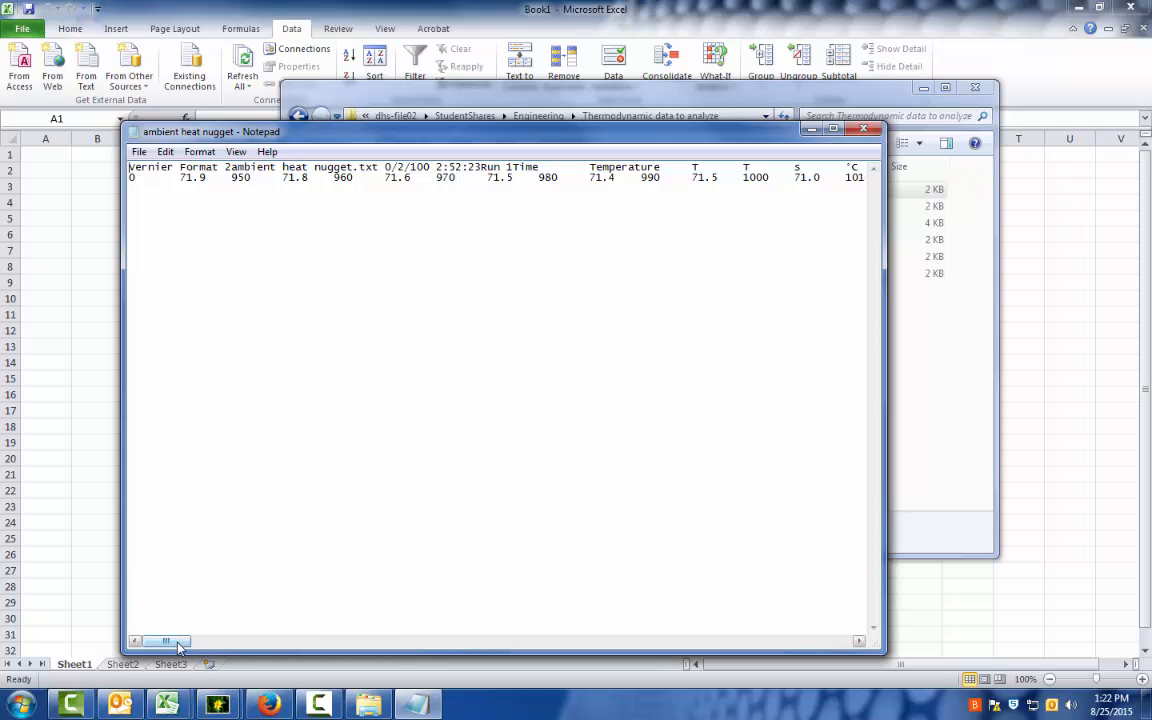
mouse_move(168, 641)
left_mouse_down()
mouse_move(598, 656)
mouse_move(825, 645)
mouse_move(185, 648)
left_mouse_up()
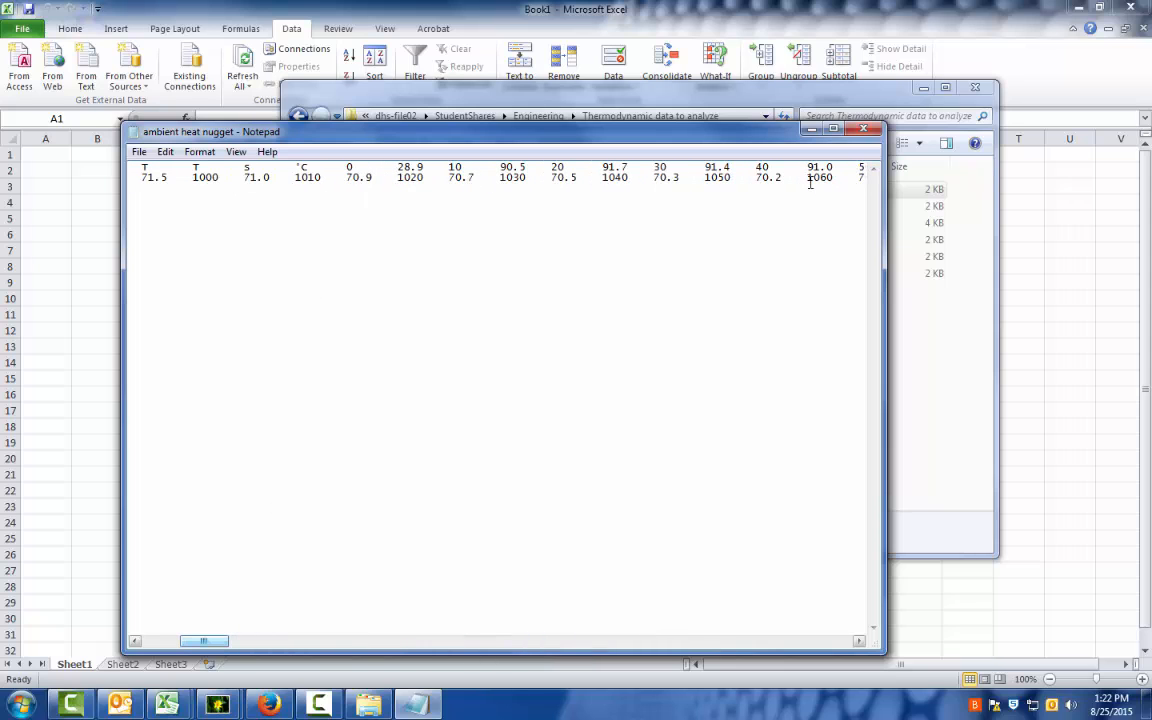
left_click(864, 130)
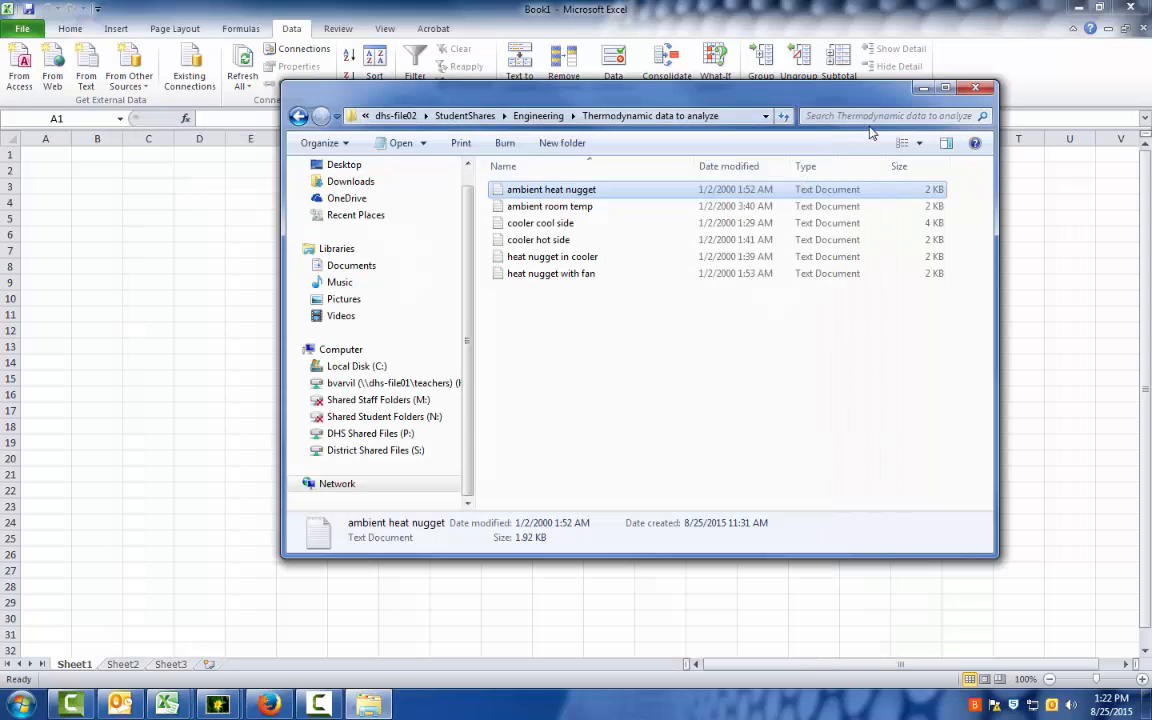
left_click(975, 88)
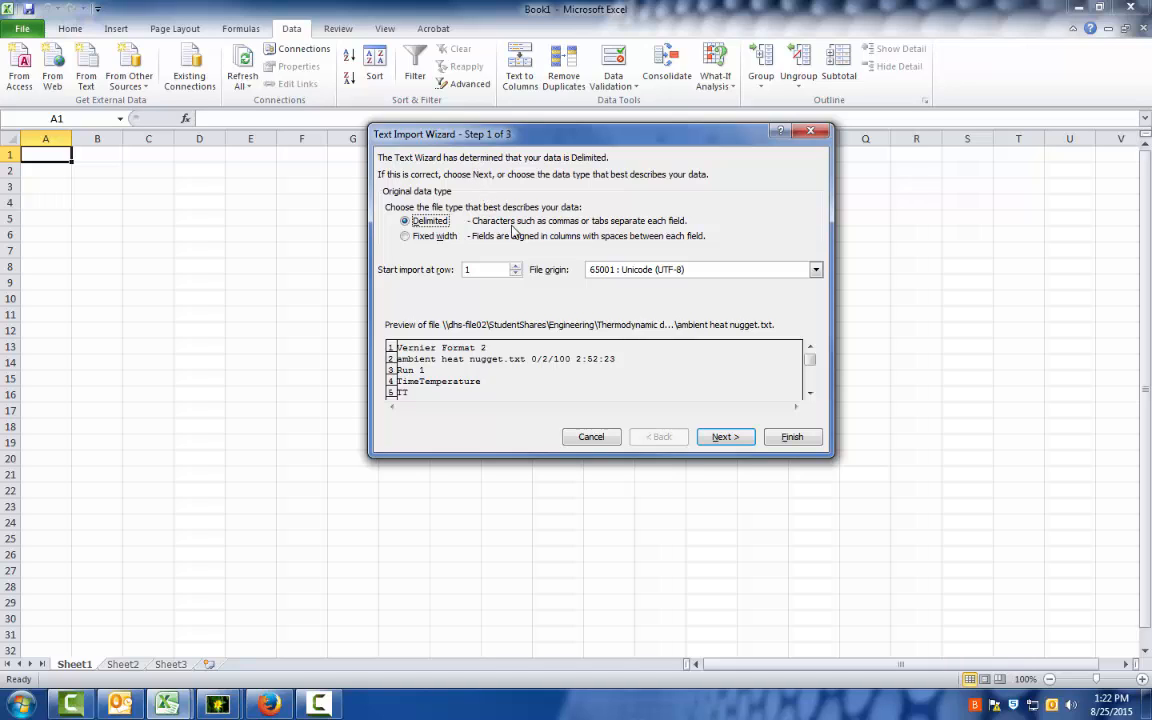
Check the tab-delimited preview and finish the import with General column format, placing the data in the existing worksheet at A1.
left_click(737, 435)
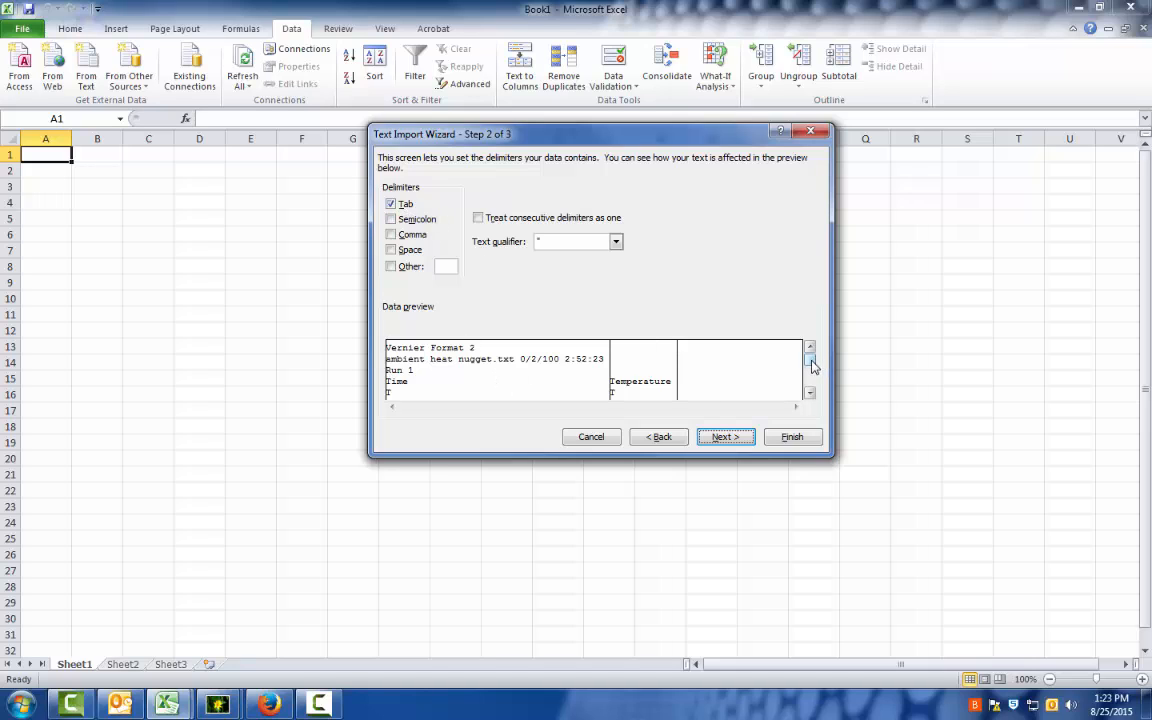
left_click_drag(813, 371, 812, 377)
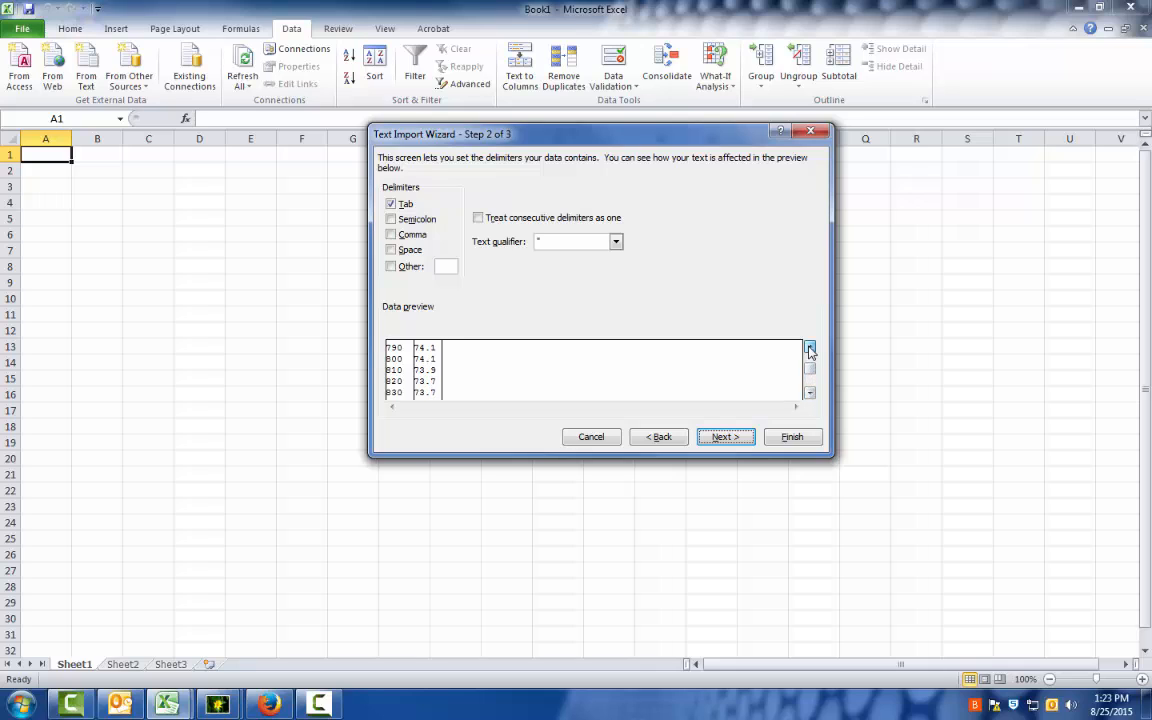
left_click(811, 351)
left_click_drag(815, 371, 815, 359)
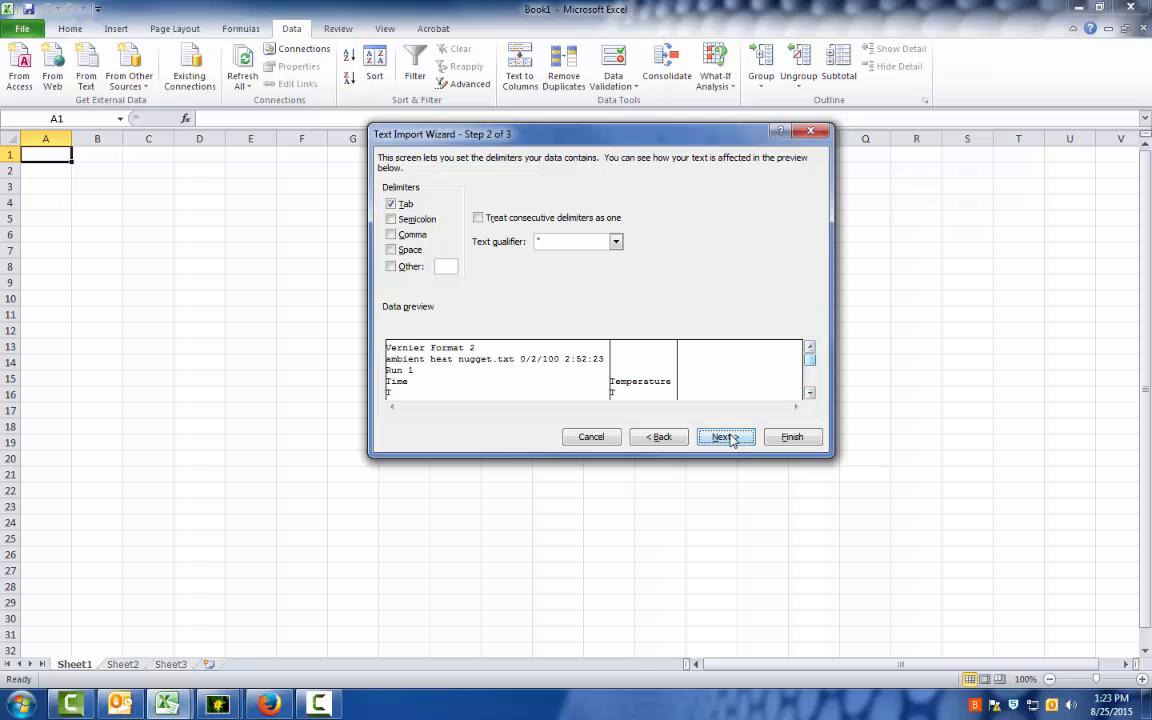
left_click(734, 438)
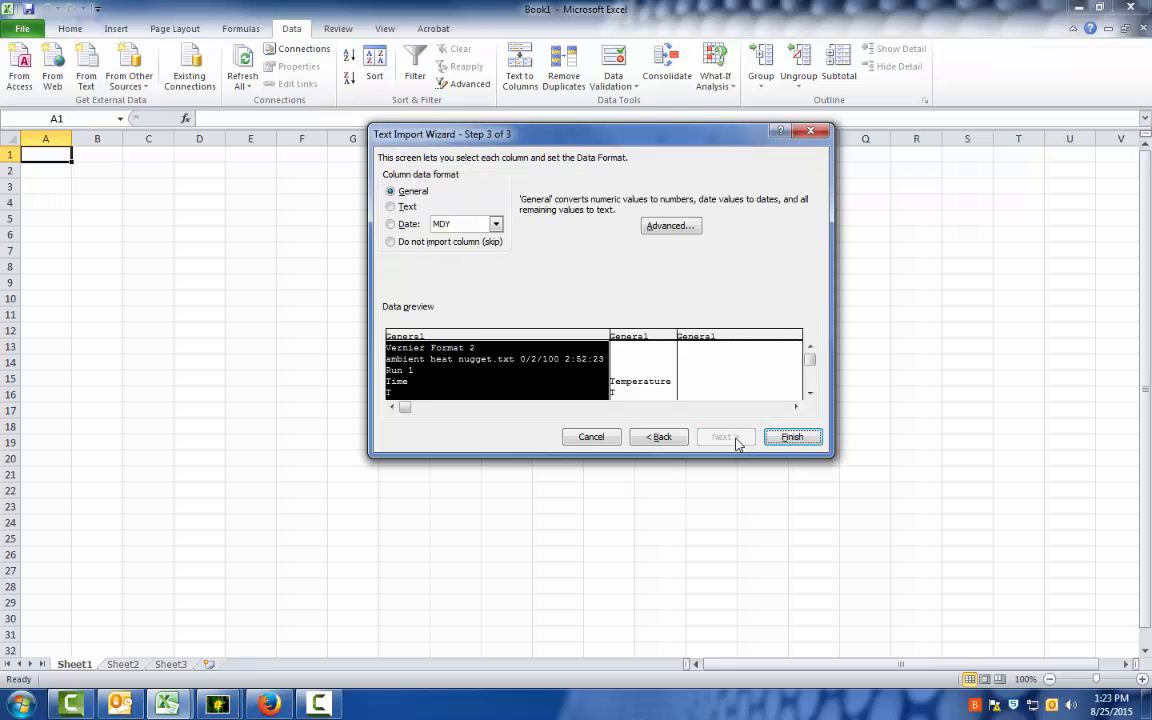
left_click(786, 438)
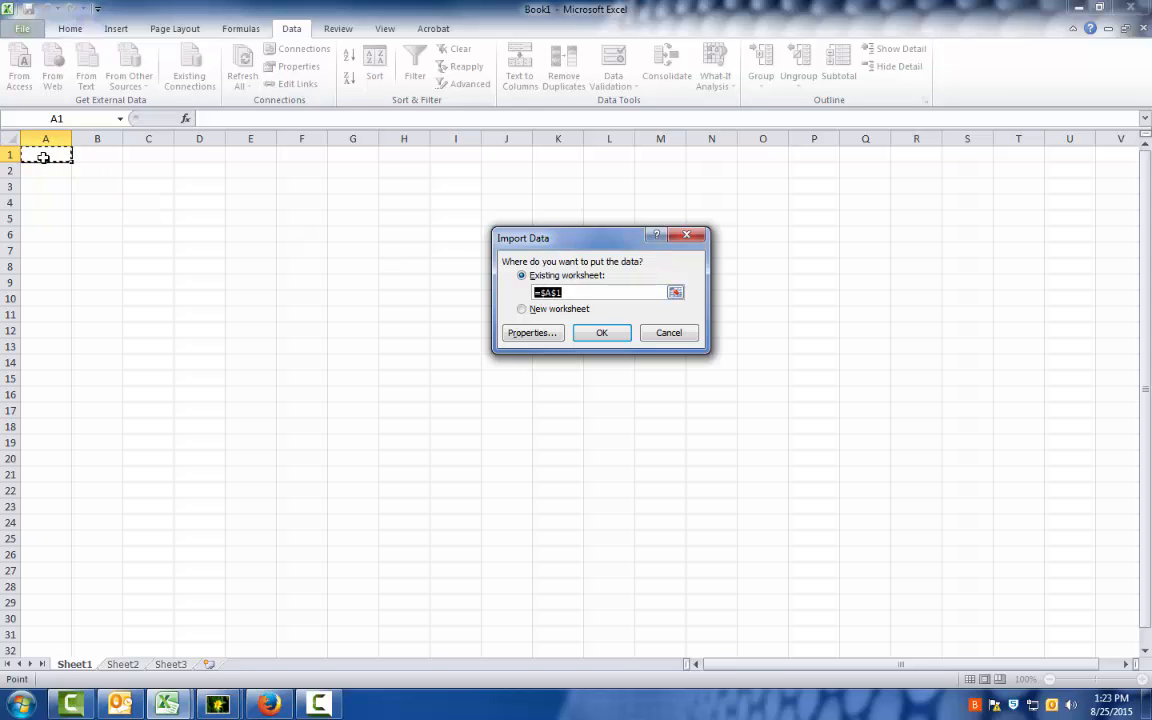
left_click(609, 334)
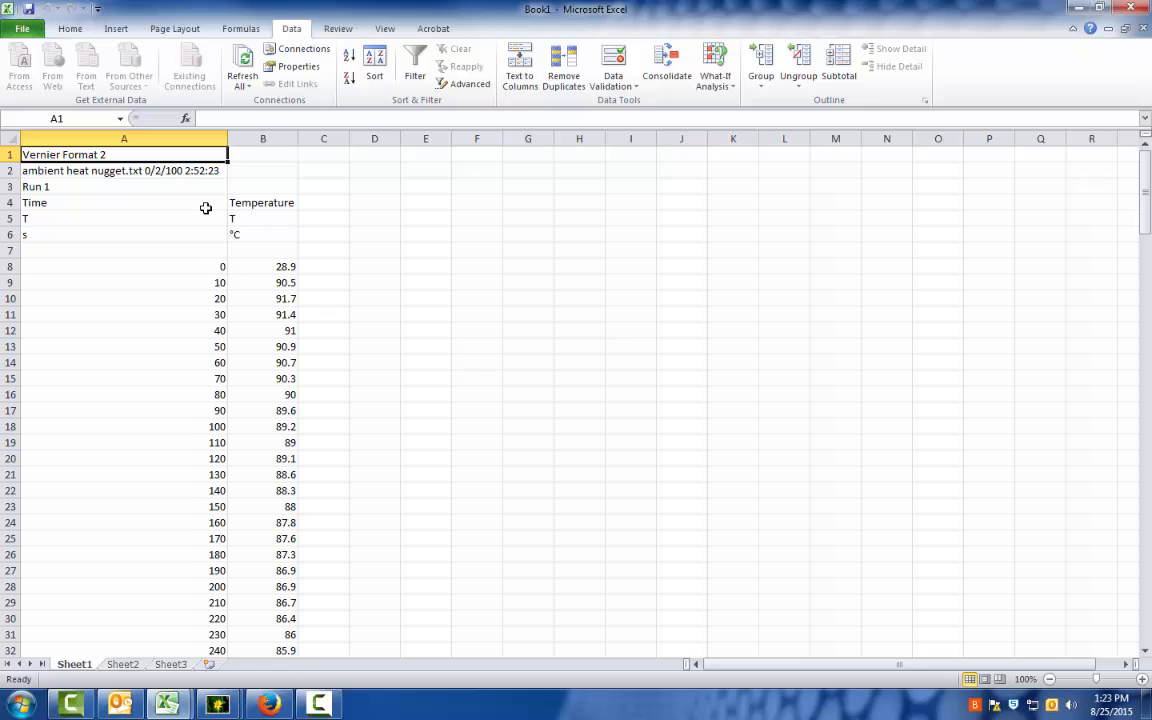
Clear the imported header text from cells A1:B5 and the seconds unit label from A6.
left_click_drag(175, 219, 238, 139)
key("Delete")
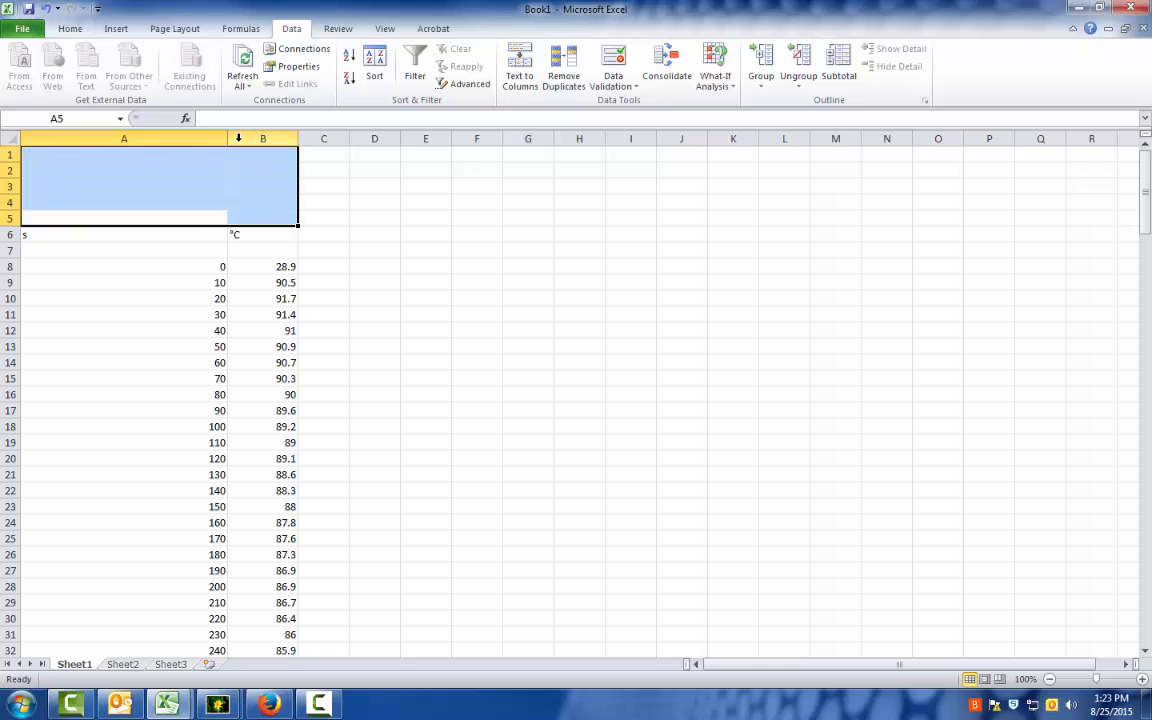
left_click(157, 233)
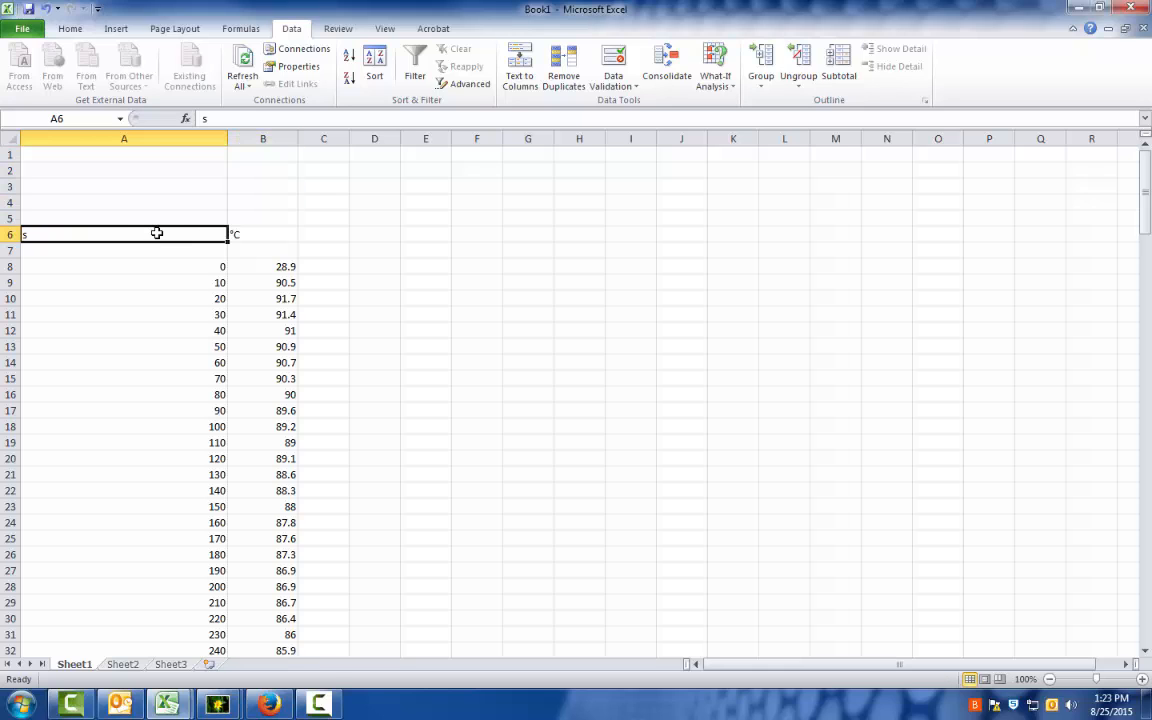
key("Delete")
Enter the column headings "Time (Seconds)" in A7 and "Ambient Heat nugget" in B7.
key("Down")
type("Time")
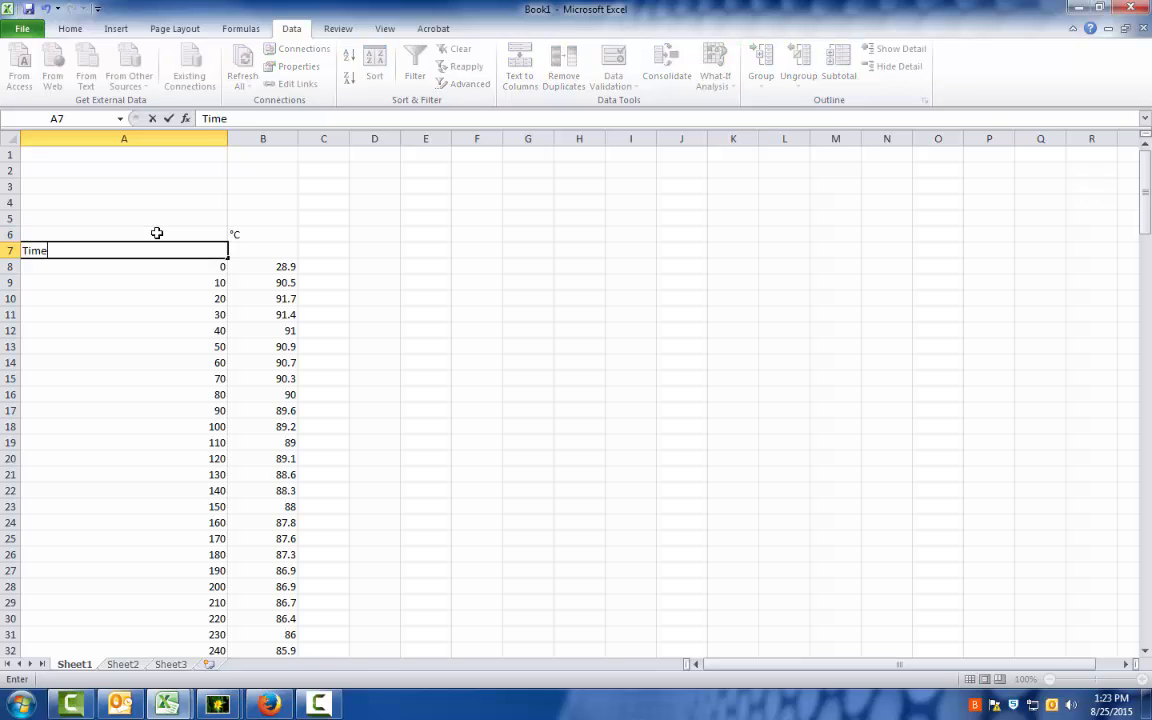
type(" (Seconds")
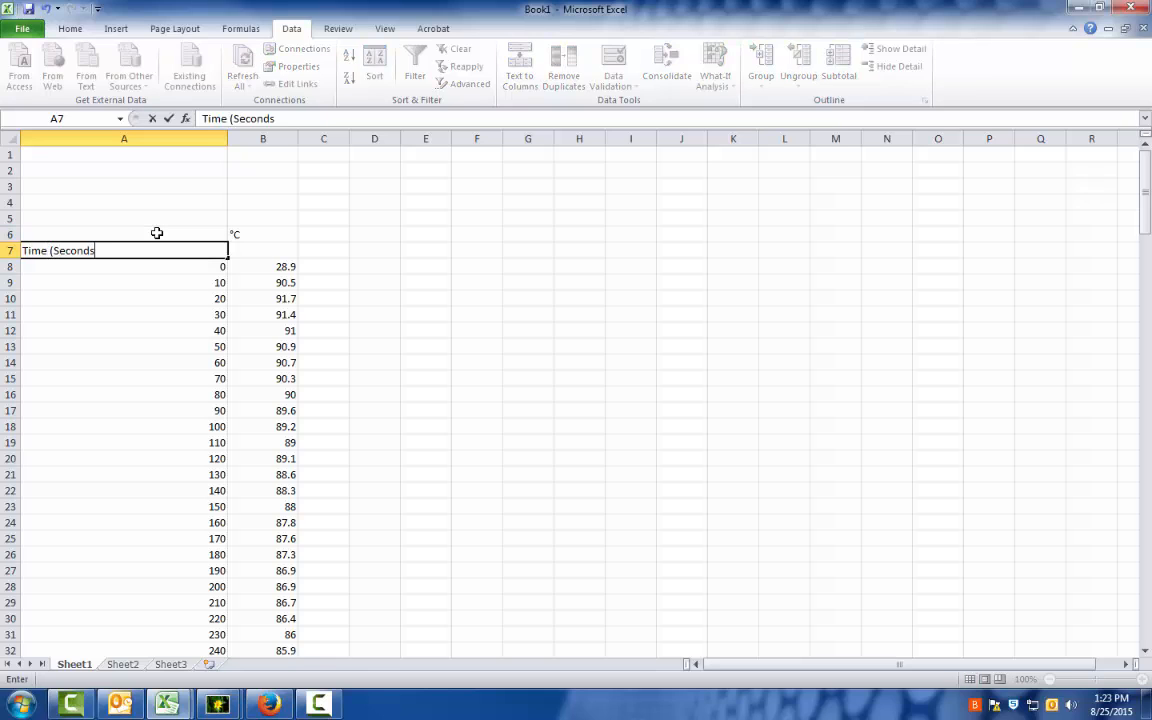
type(")")
left_click(272, 254)
type("Am")
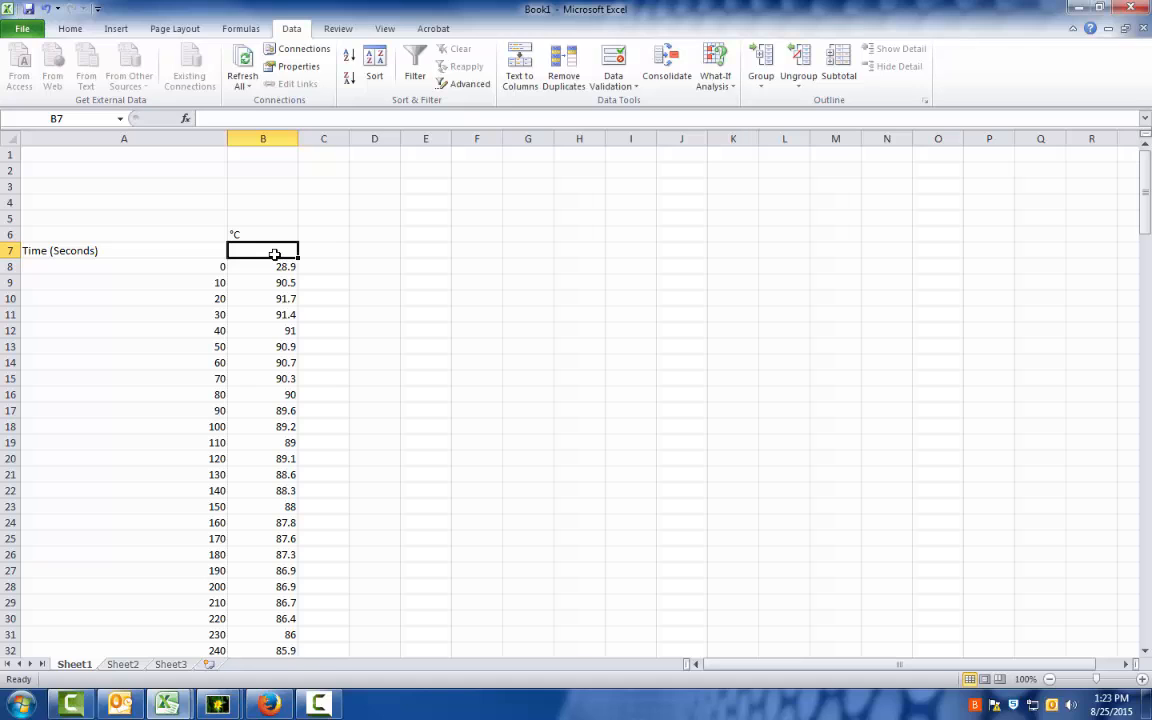
type("bient Heat")
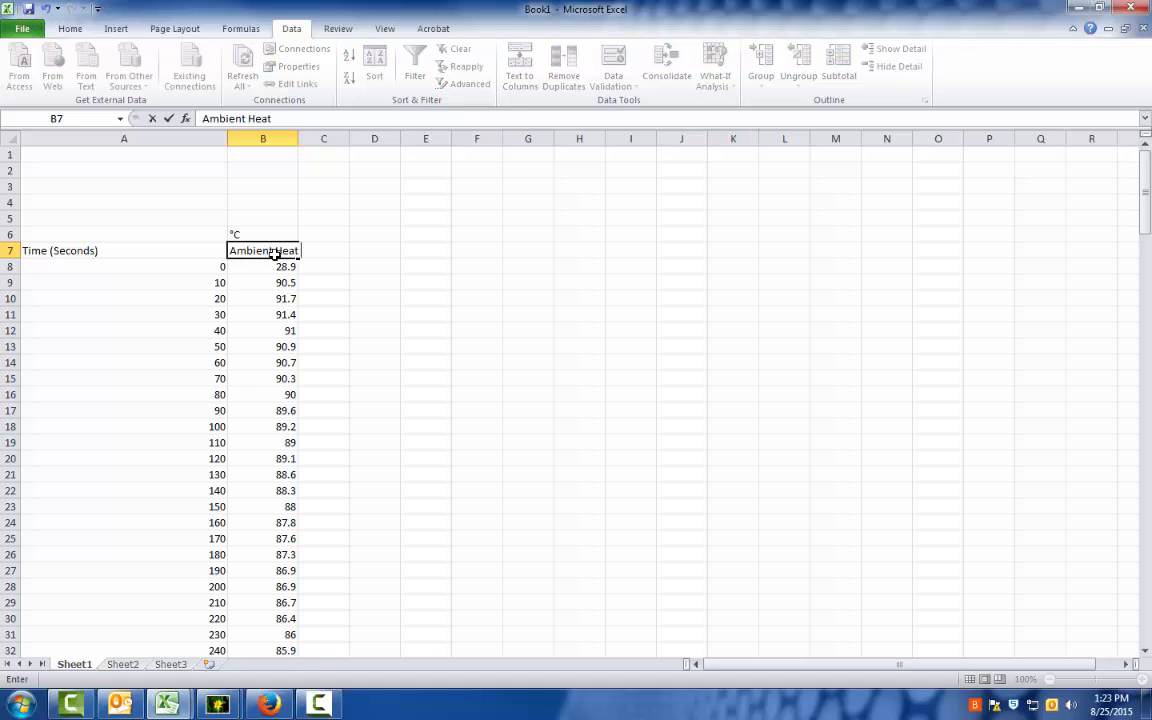
type(" nugget")
key("Return")
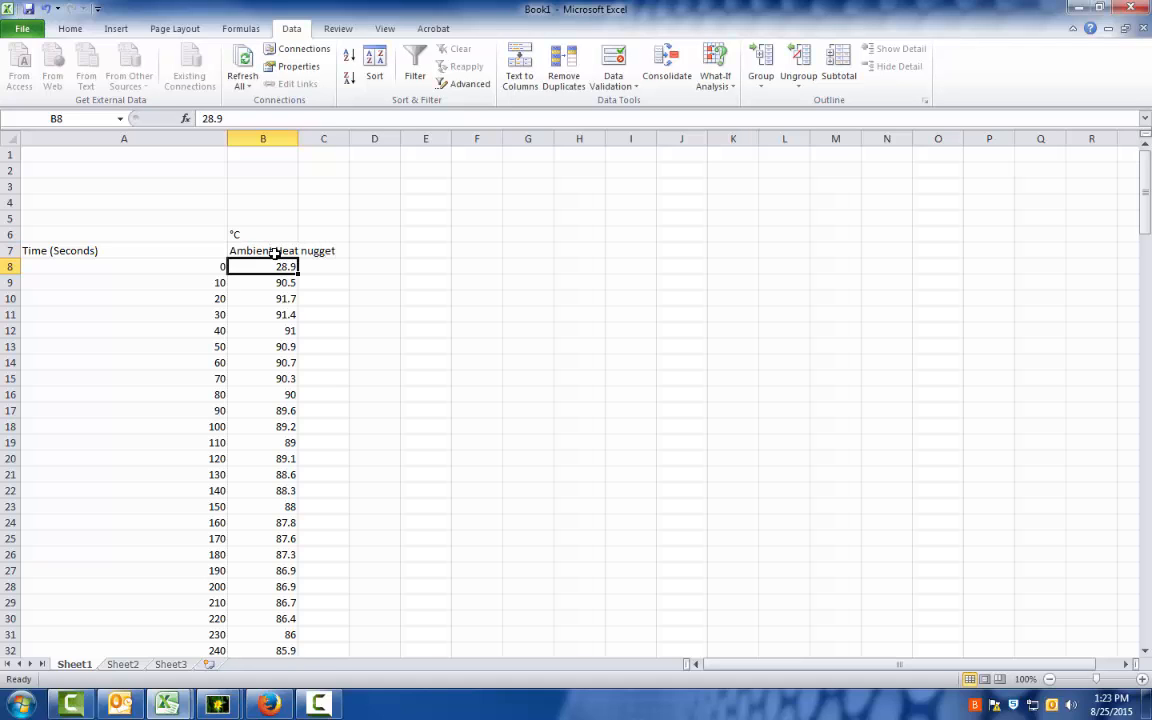
Wrap the text in column B and center its contents.
left_click(268, 138)
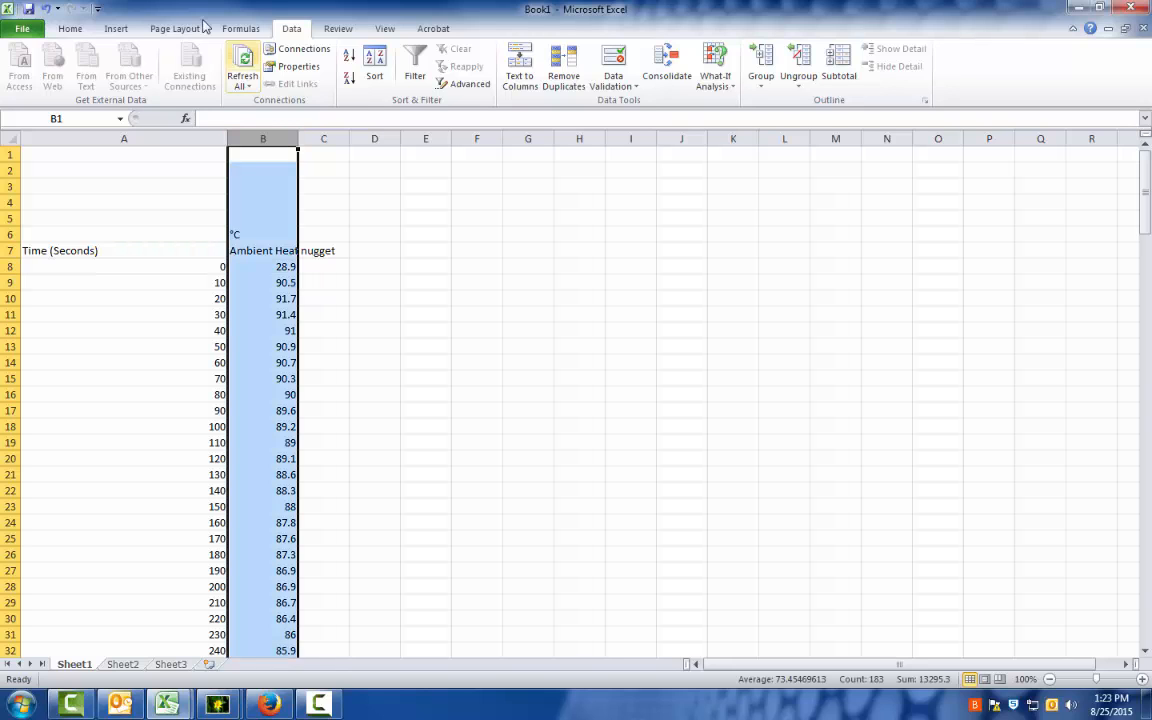
left_click(70, 28)
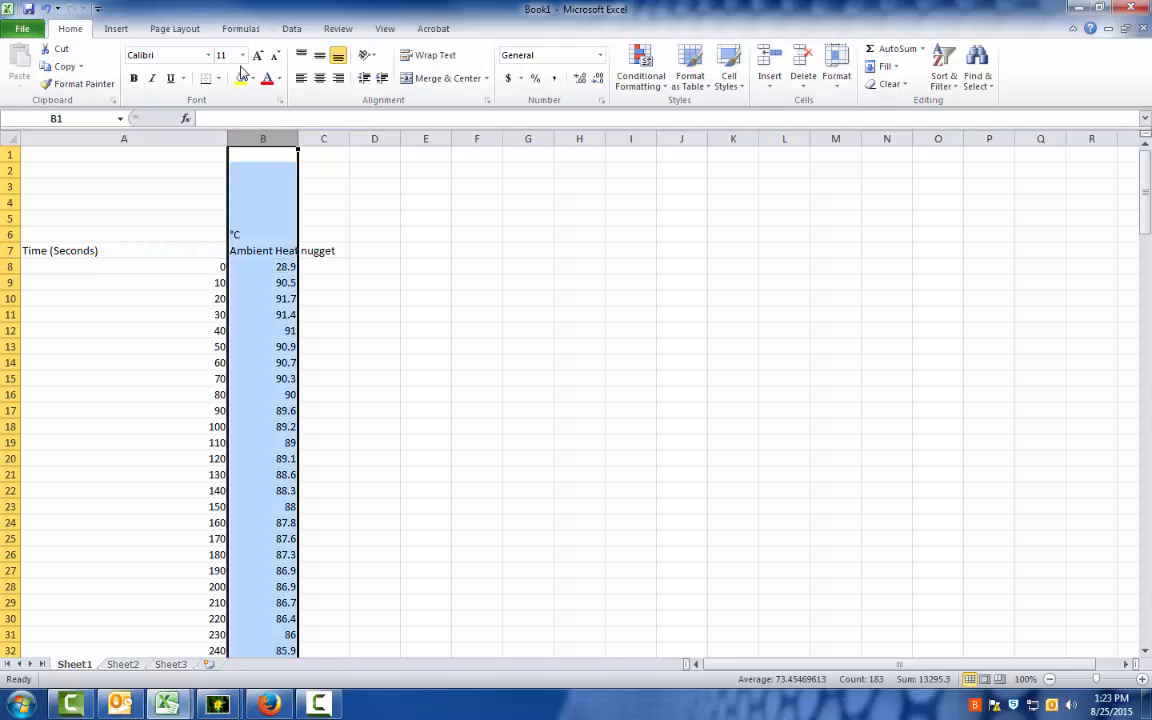
left_click(418, 60)
left_click(318, 78)
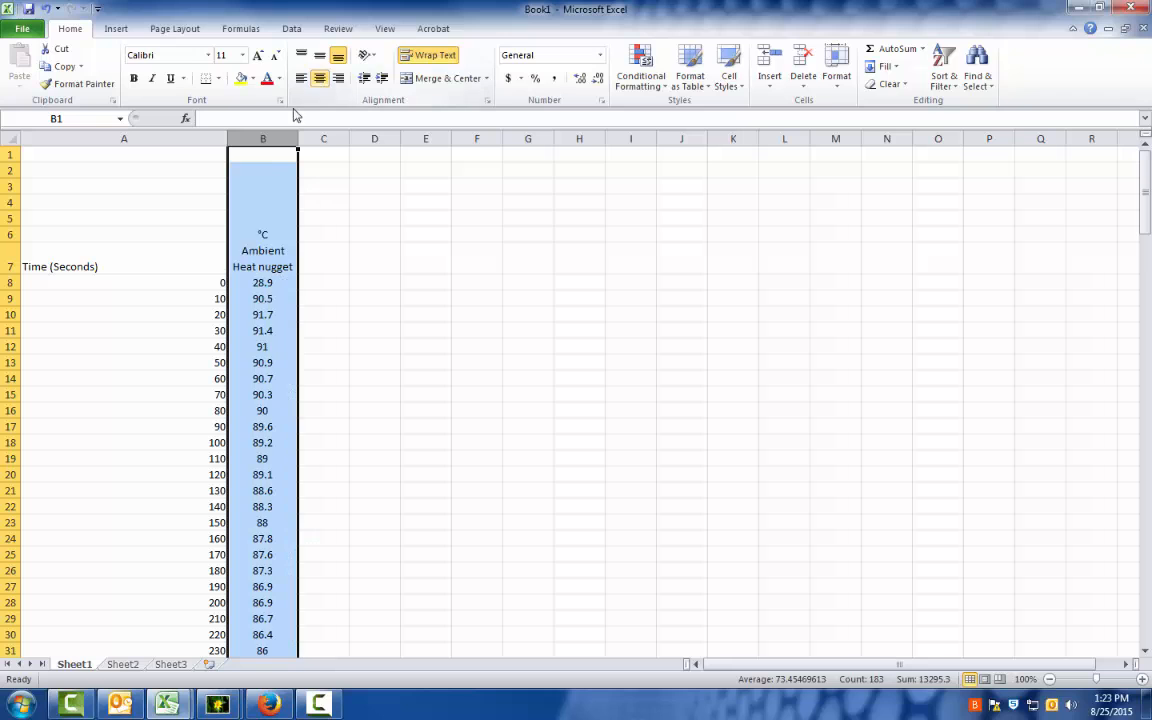
Fit the width of column A to its contents.
left_click(184, 139)
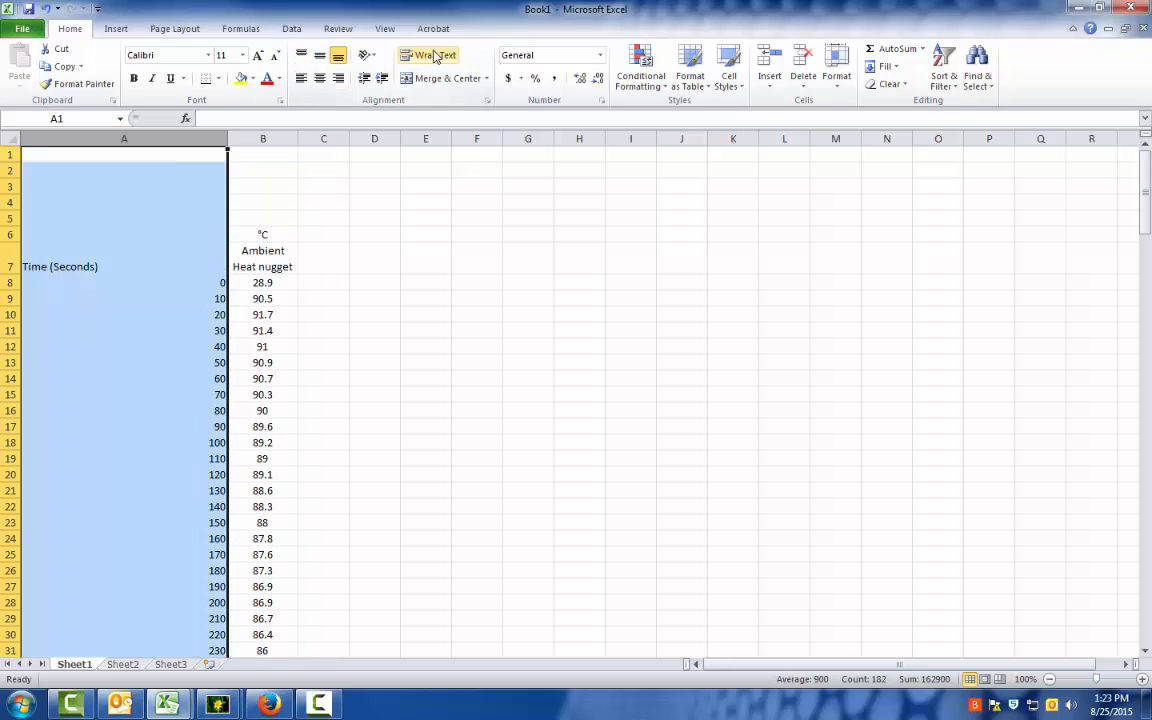
double_click(227, 138)
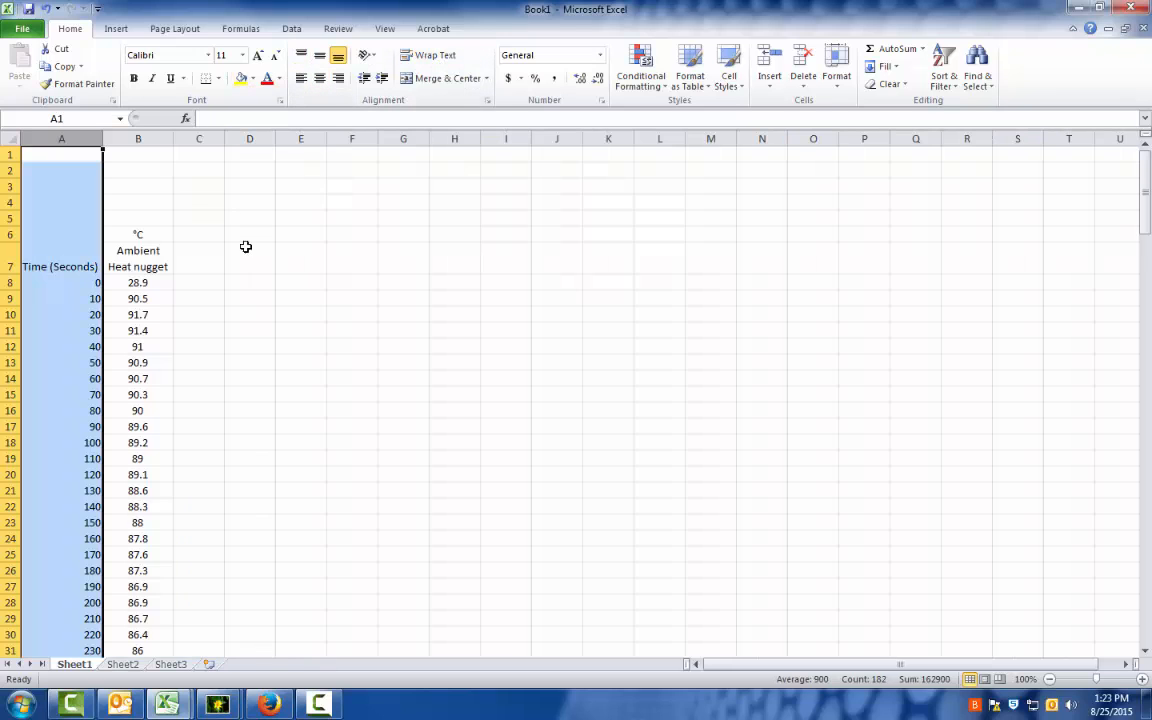
left_click(301, 313)
Clear the °C unit label from B6 and append "(C )" to the "Ambient Heat nugget" heading in B7.
left_click(157, 235)
key("Delete")
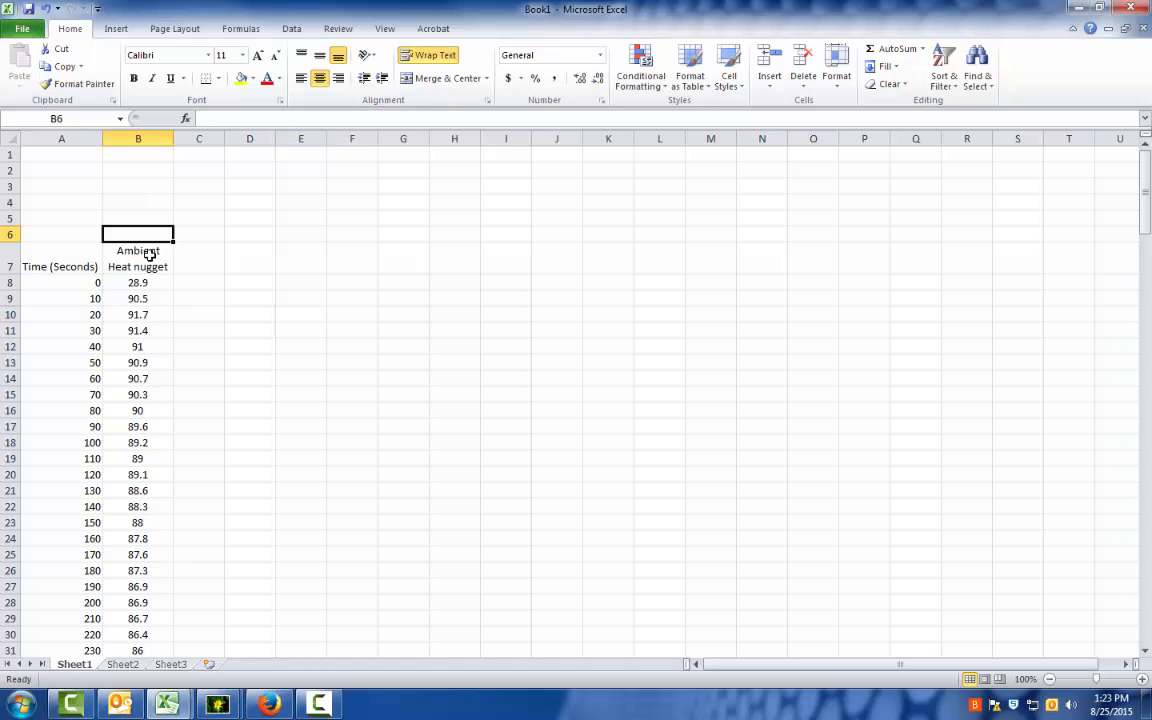
left_click(150, 262)
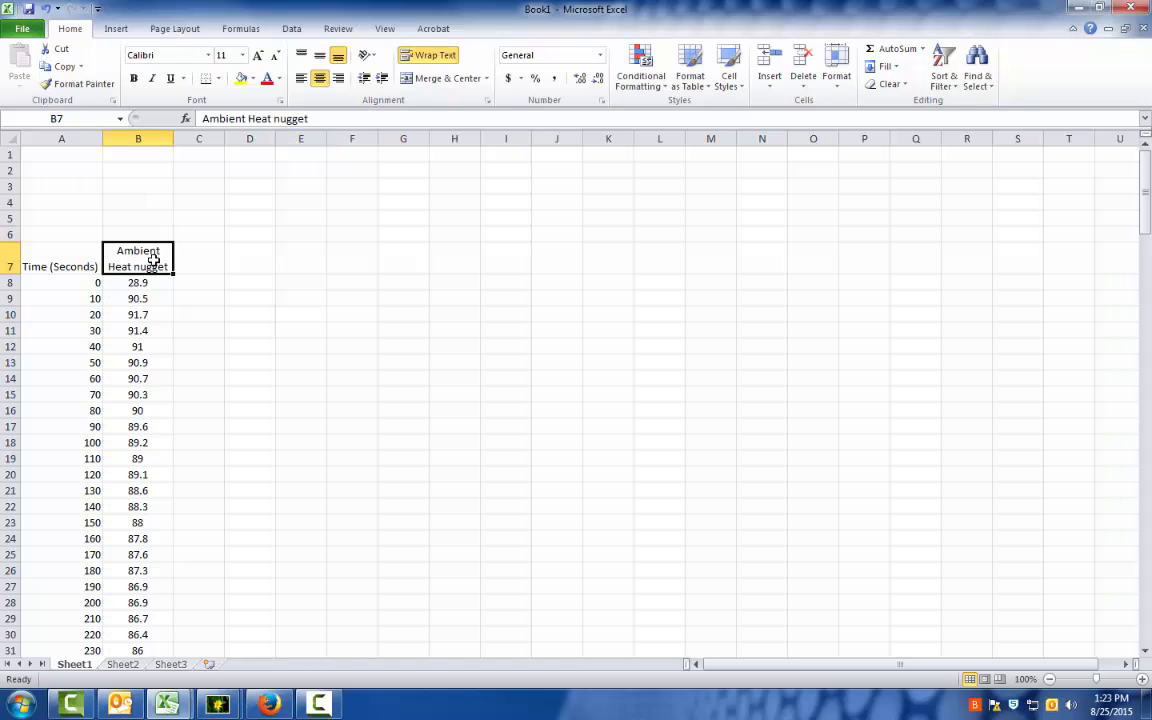
left_click(323, 119)
type("(C")
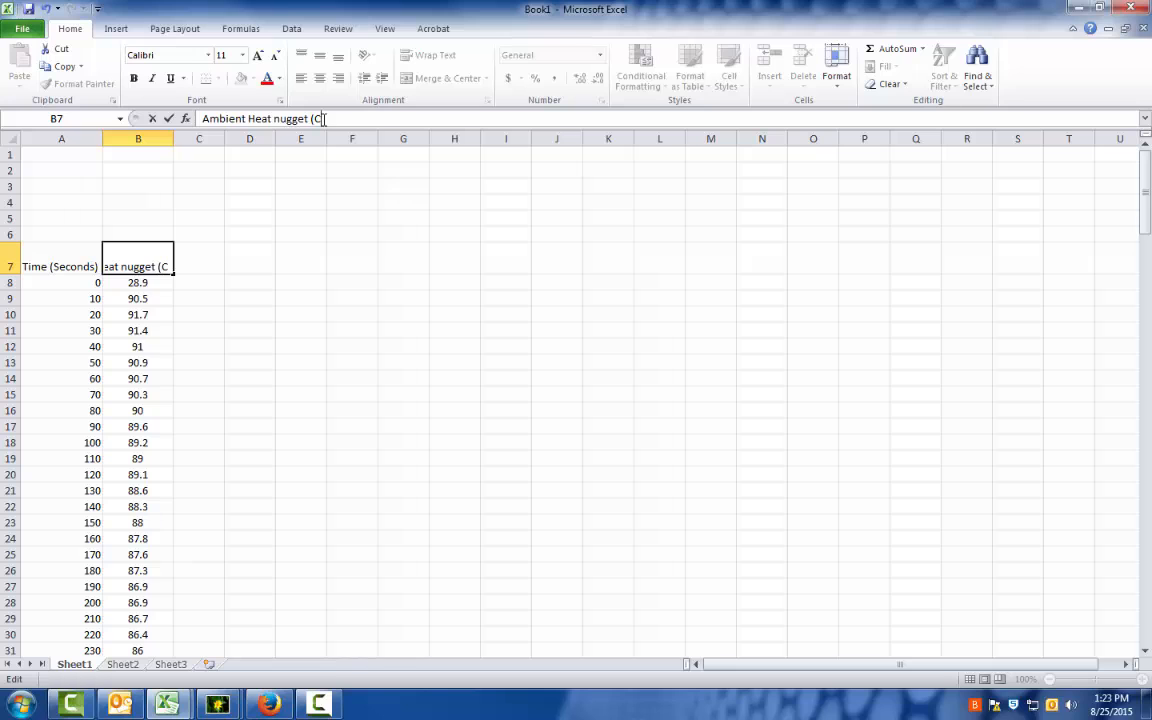
type(")")
key("Return")
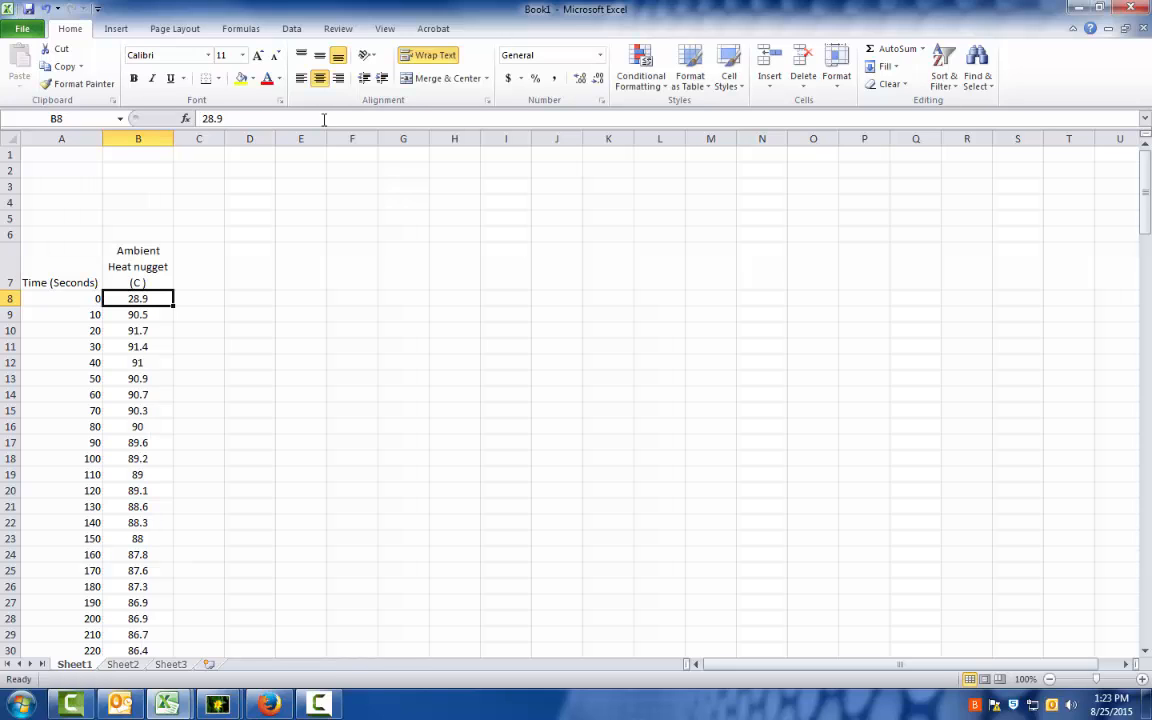
Start a text import of the file "heat nugget in cooler" from the Thermodynamic data to analyze folder.
left_click(191, 280)
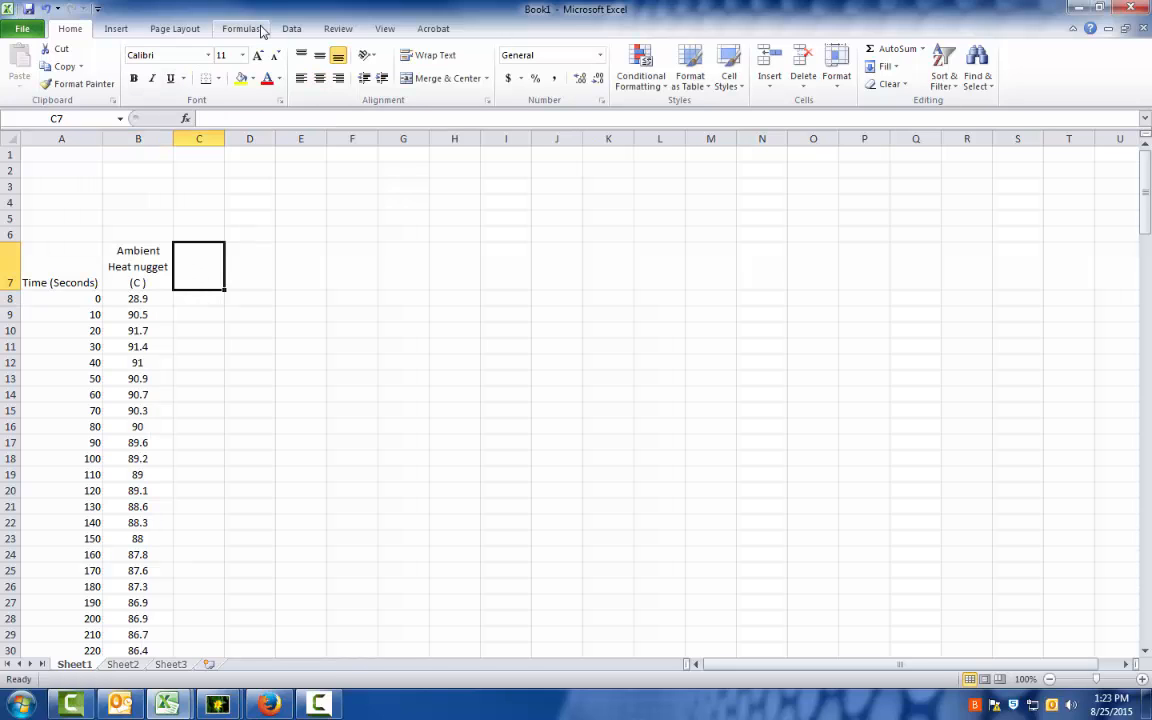
left_click(291, 32)
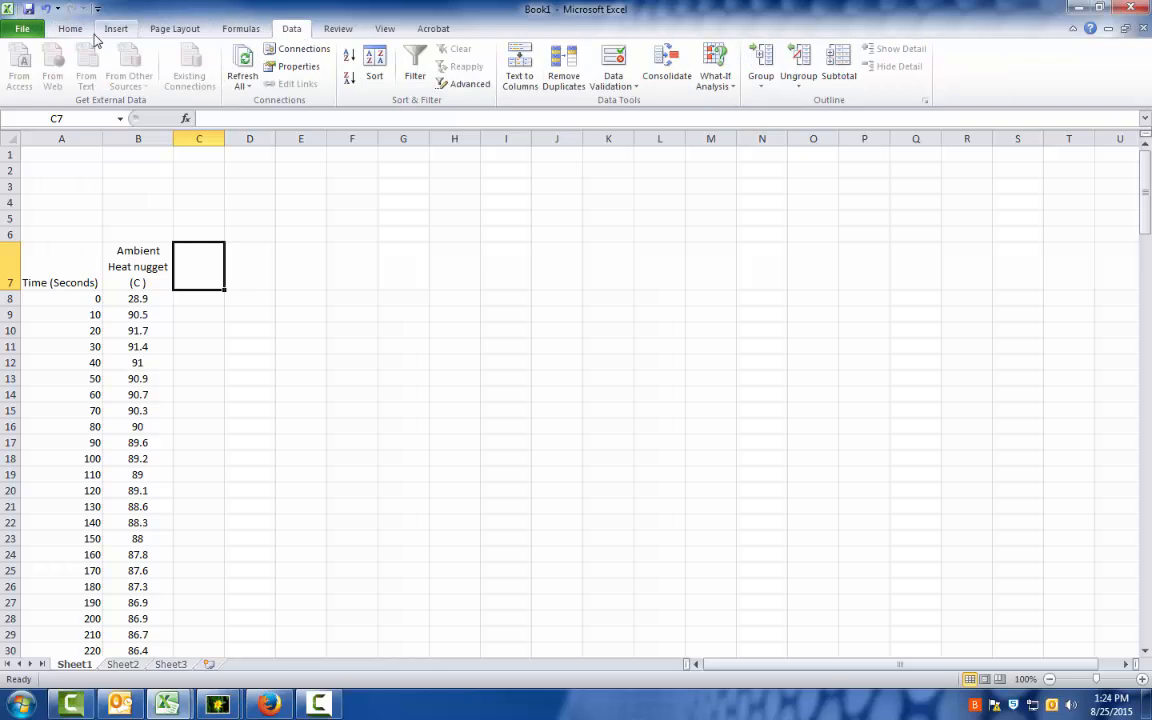
left_click(244, 216)
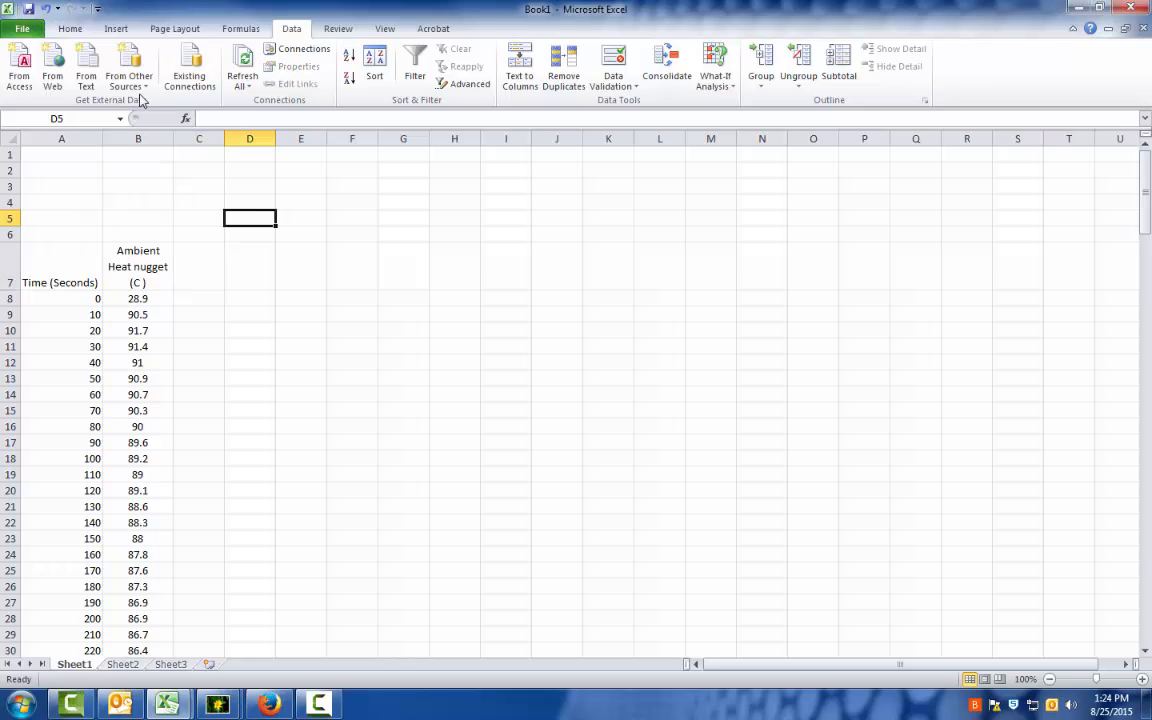
left_click(87, 73)
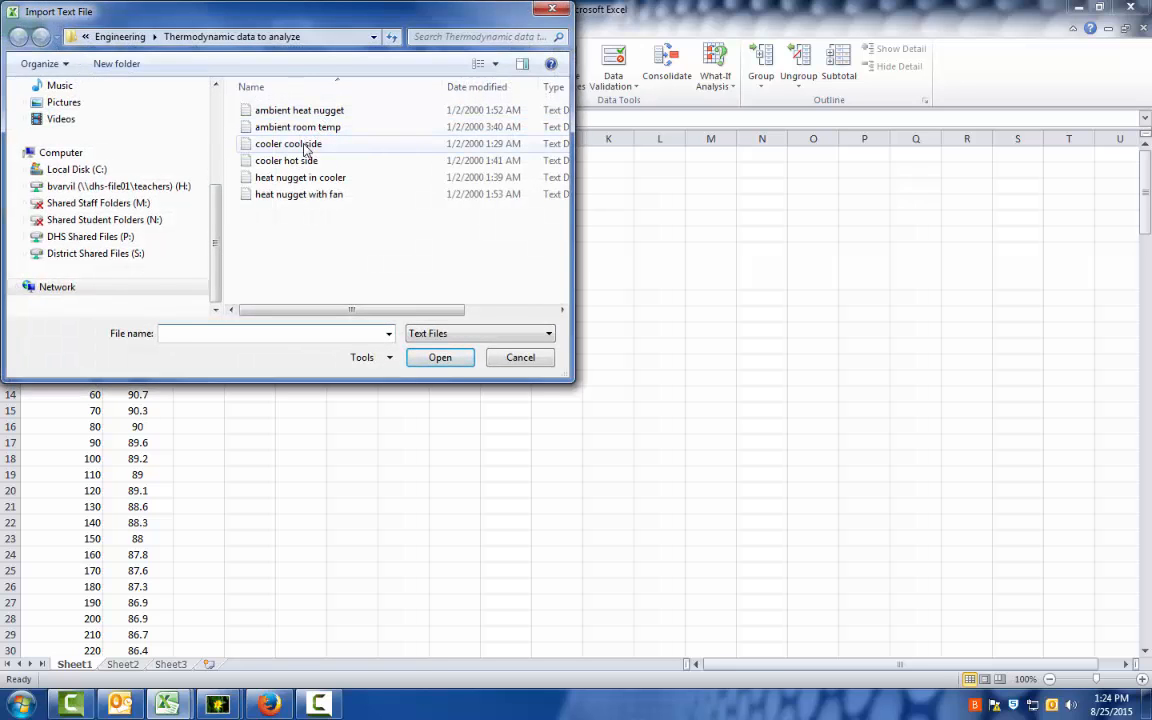
left_click(305, 177)
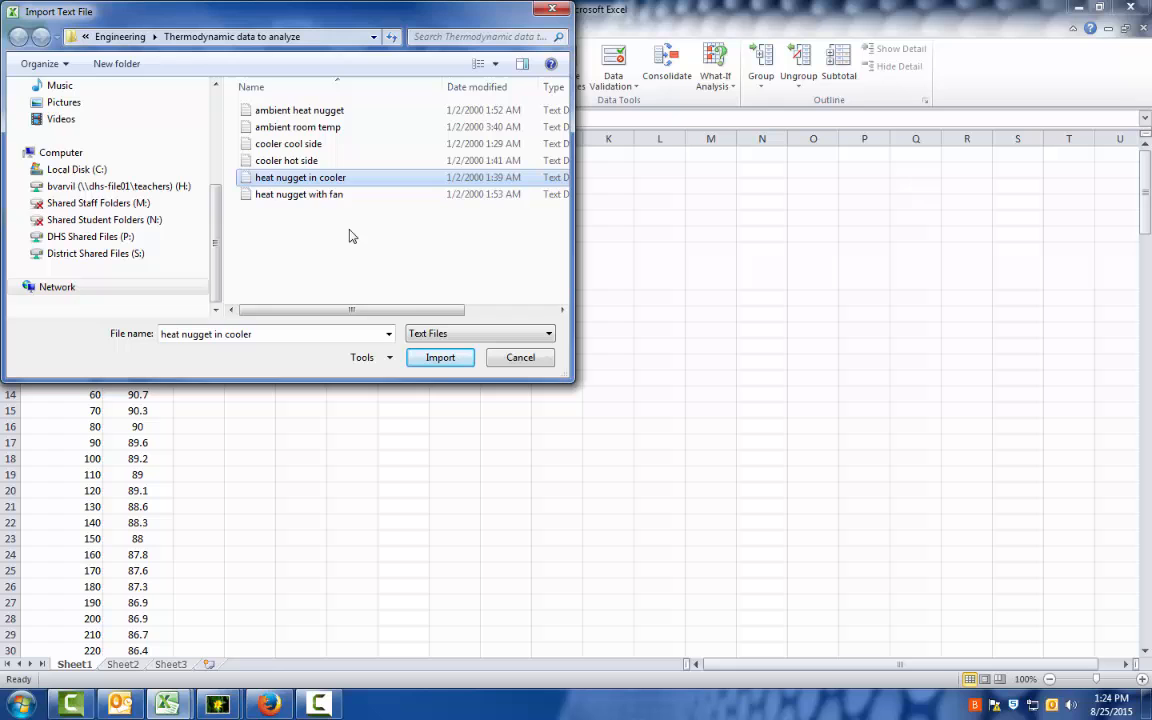
left_click(446, 364)
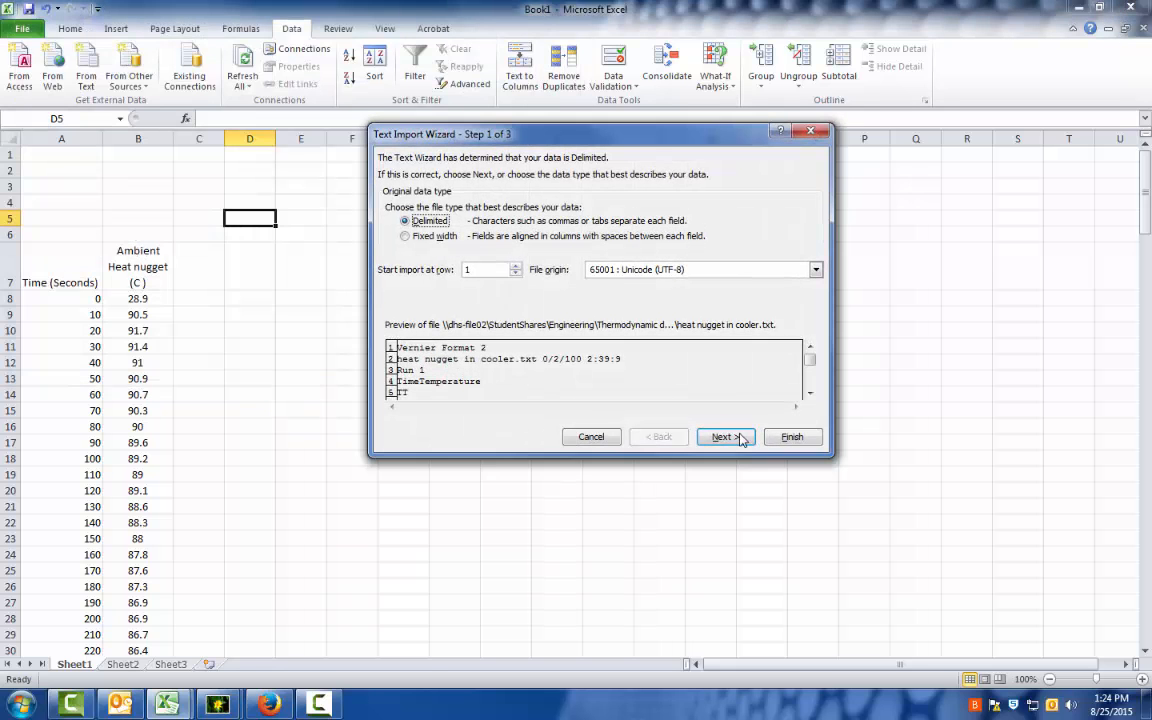
Complete the import as delimited data with General column format, placing it in a new worksheet.
left_click(744, 438)
left_click(743, 437)
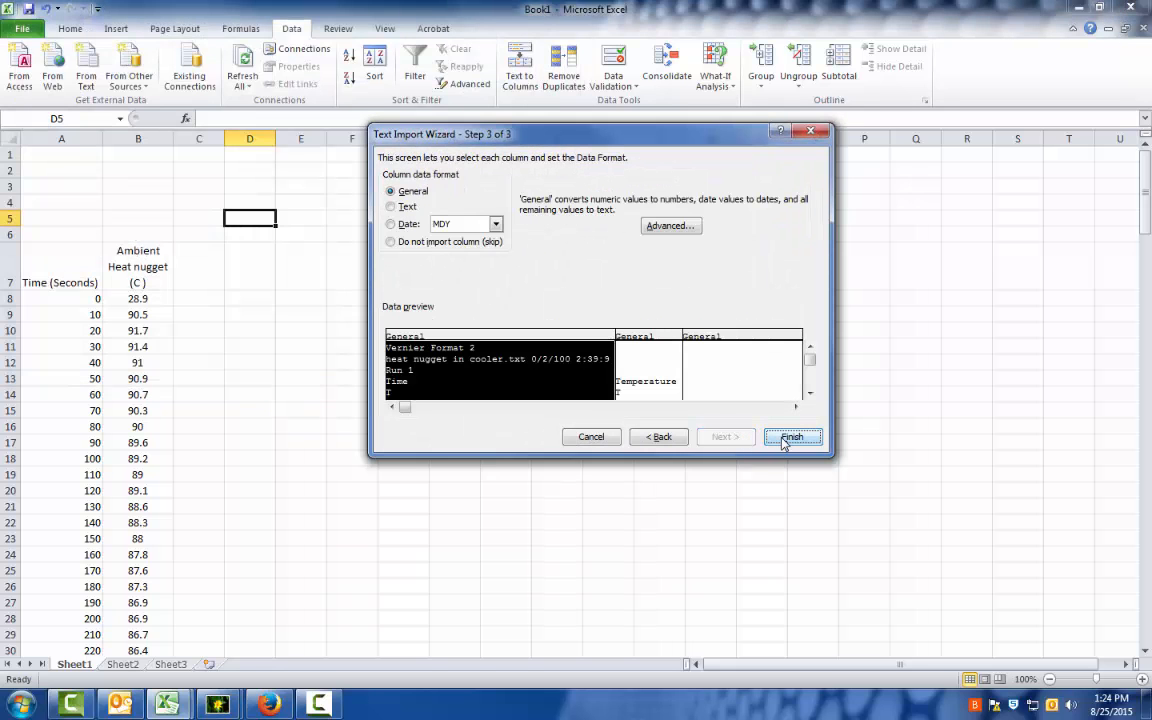
left_click(786, 437)
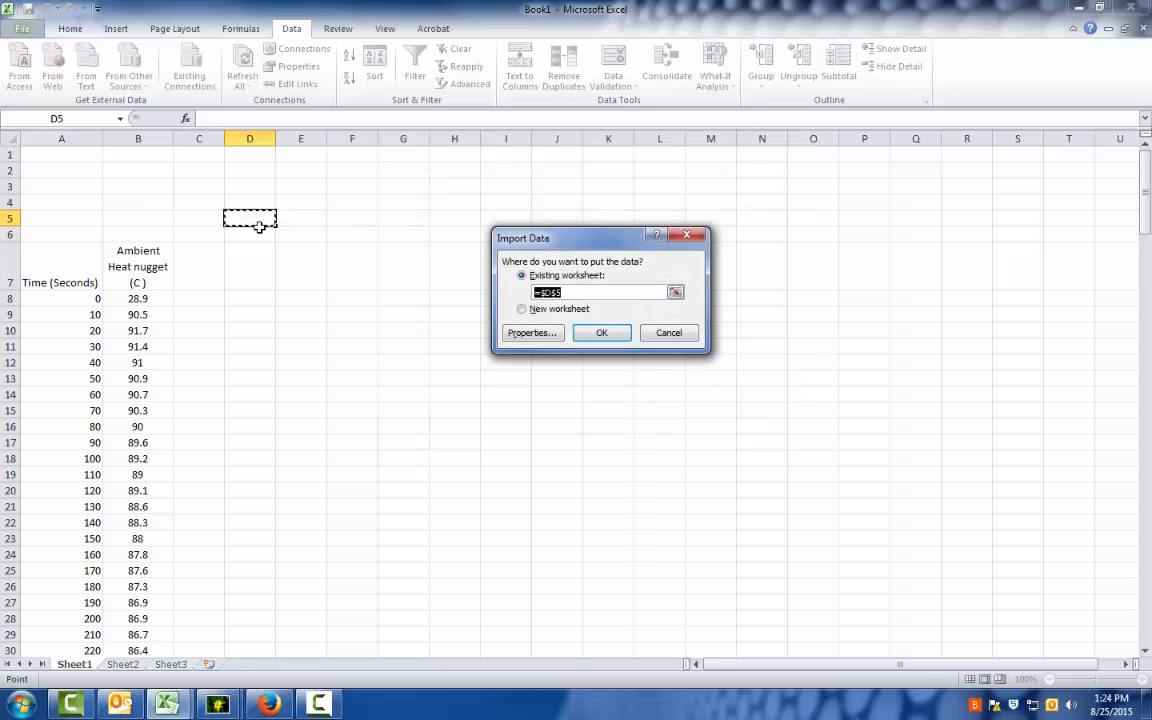
left_click(524, 311)
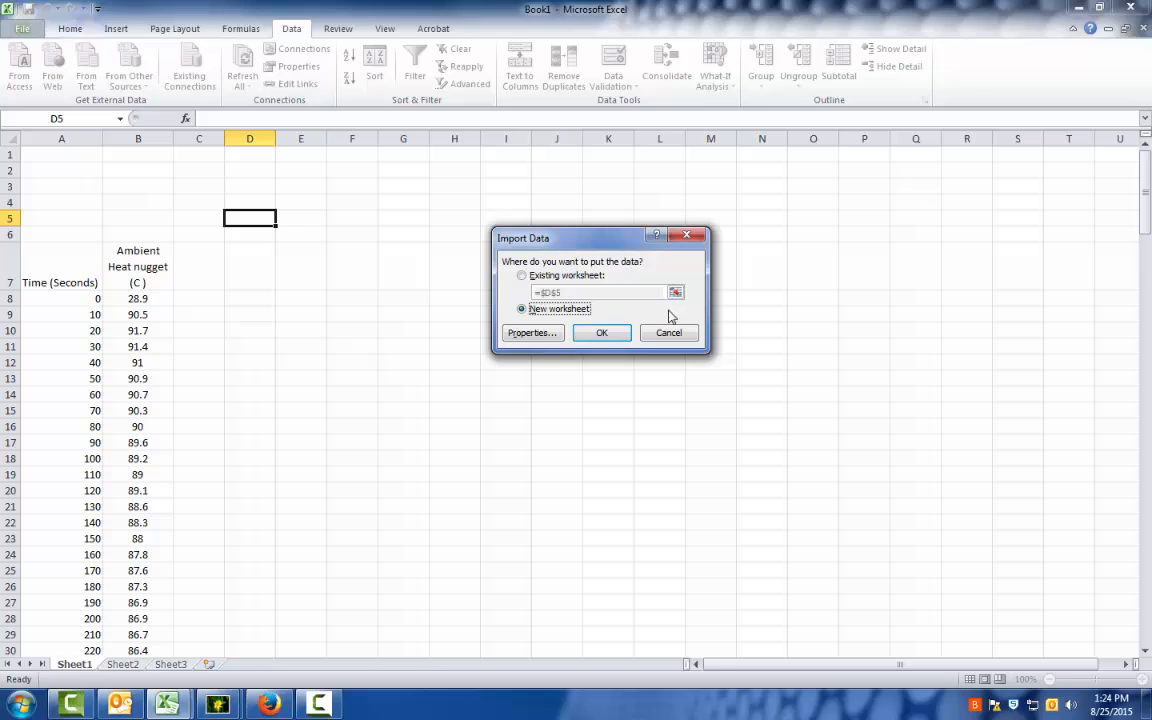
left_click(621, 340)
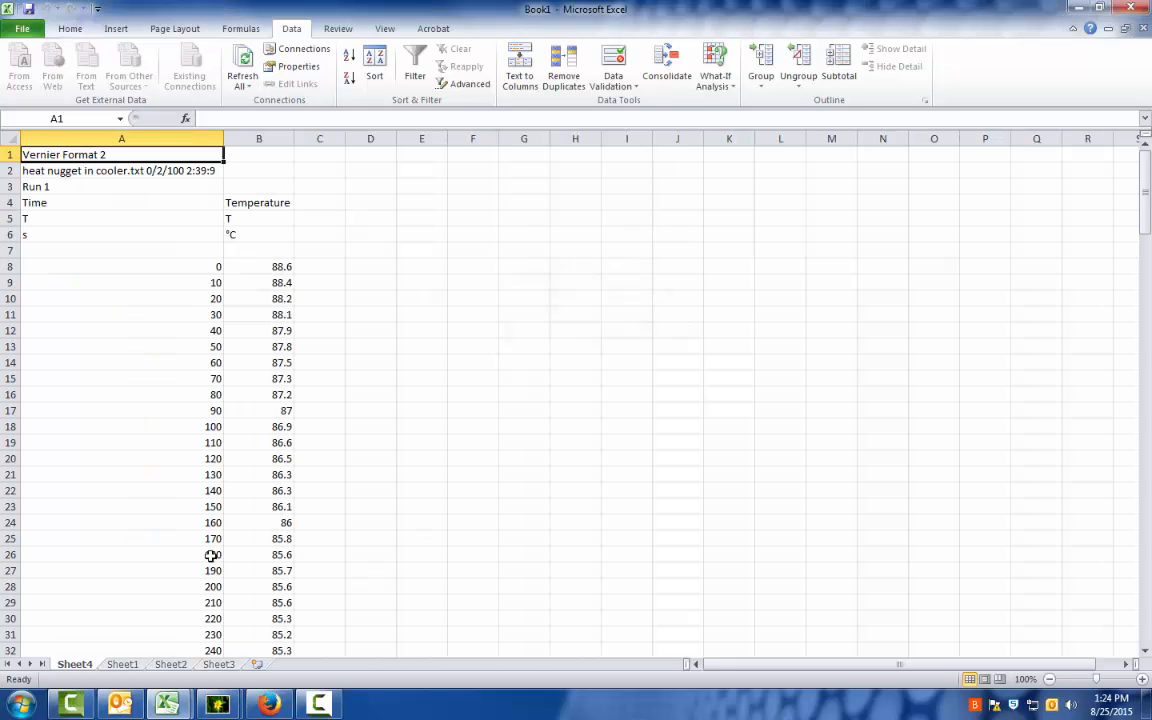
Copy the cooler temperature readings in B8:B188 of Sheet4 into Sheet1, starting at C8.
left_click(276, 266)
left_click_drag(278, 276, 284, 410)
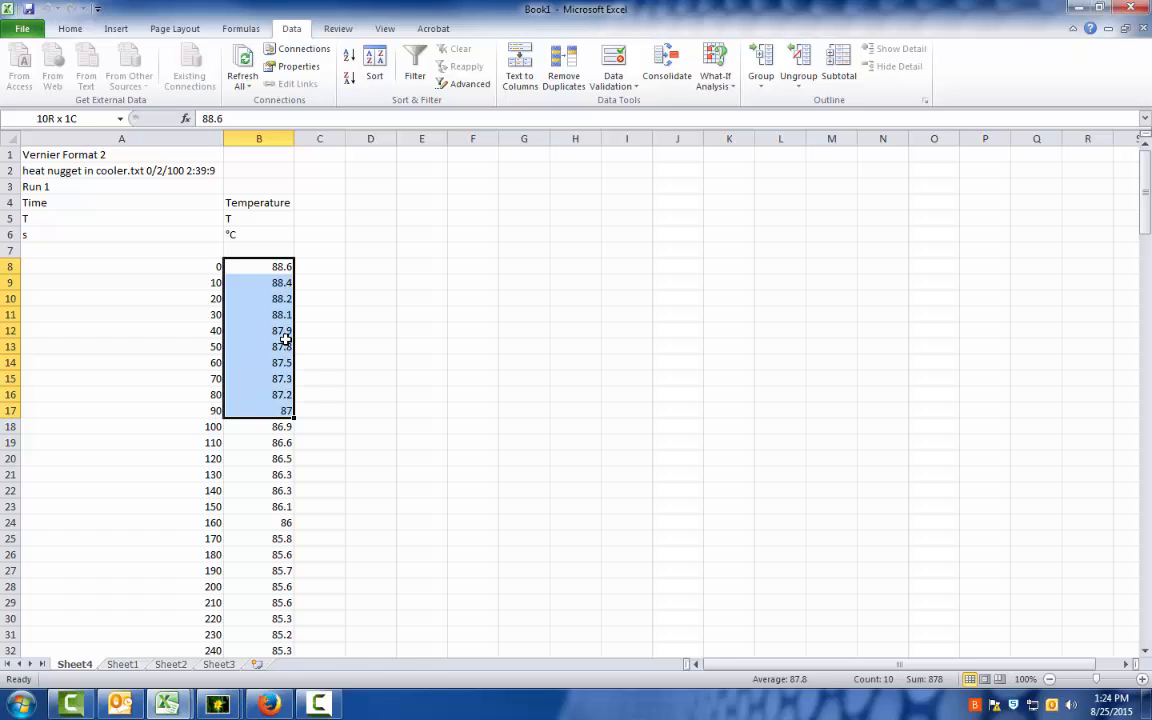
left_click_drag(285, 340, 285, 340)
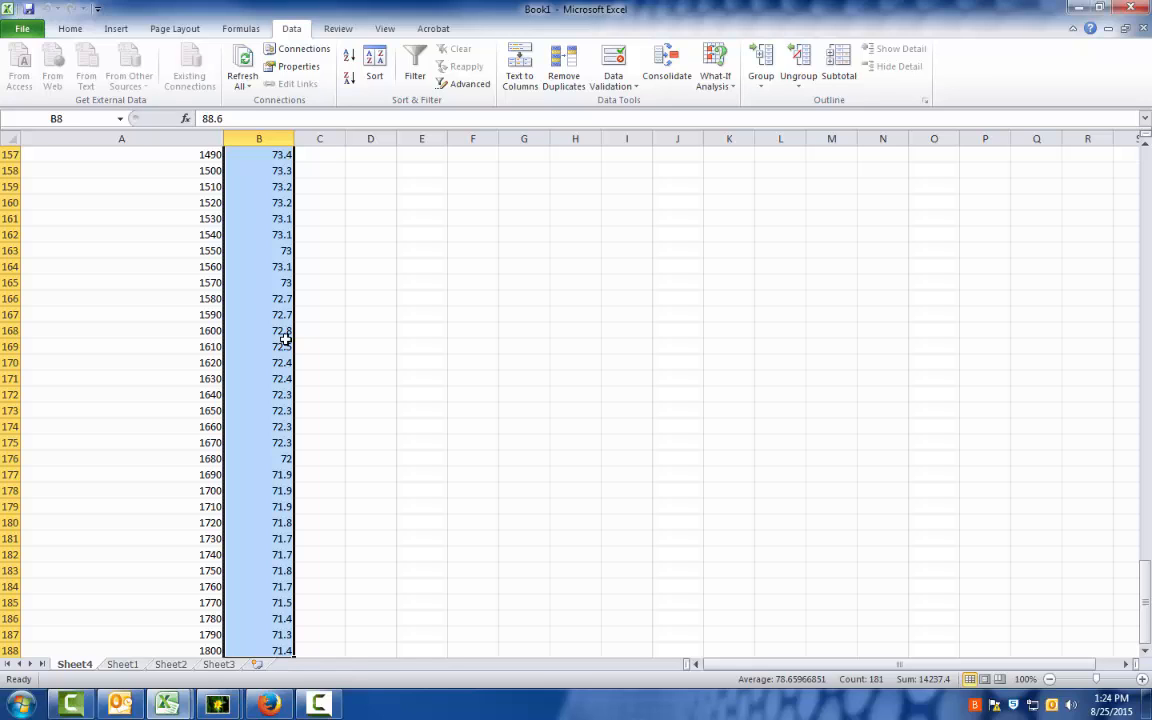
key("ctrl+c")
left_click(122, 664)
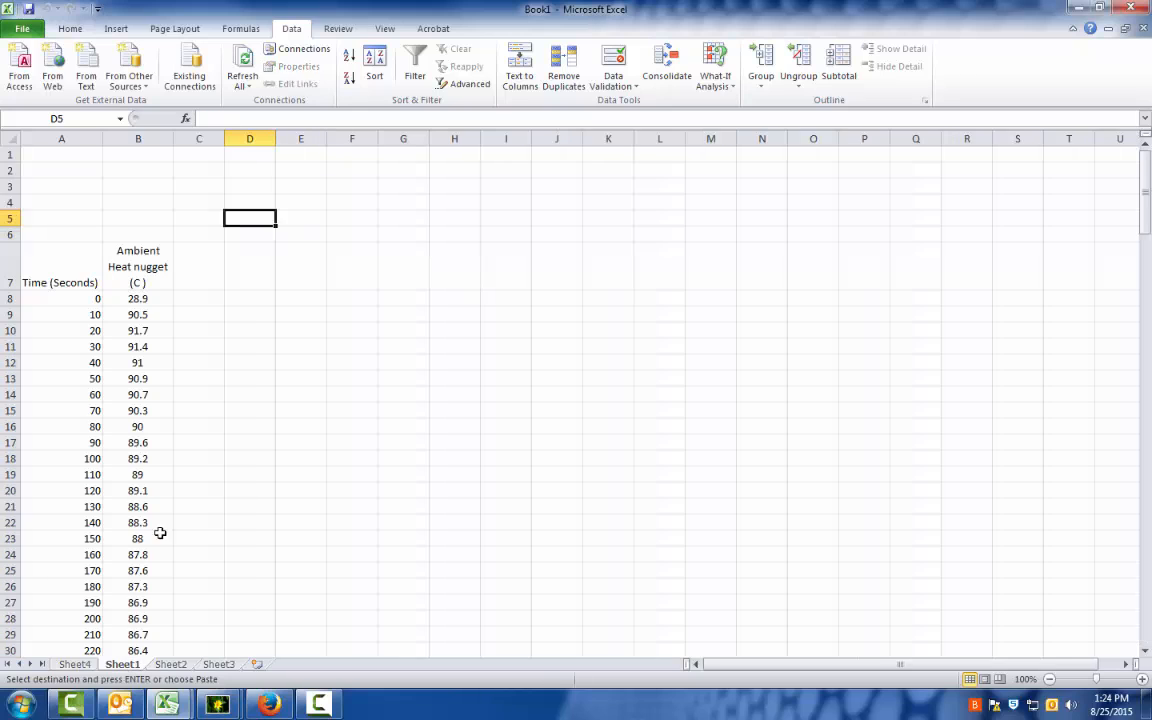
left_click(196, 297)
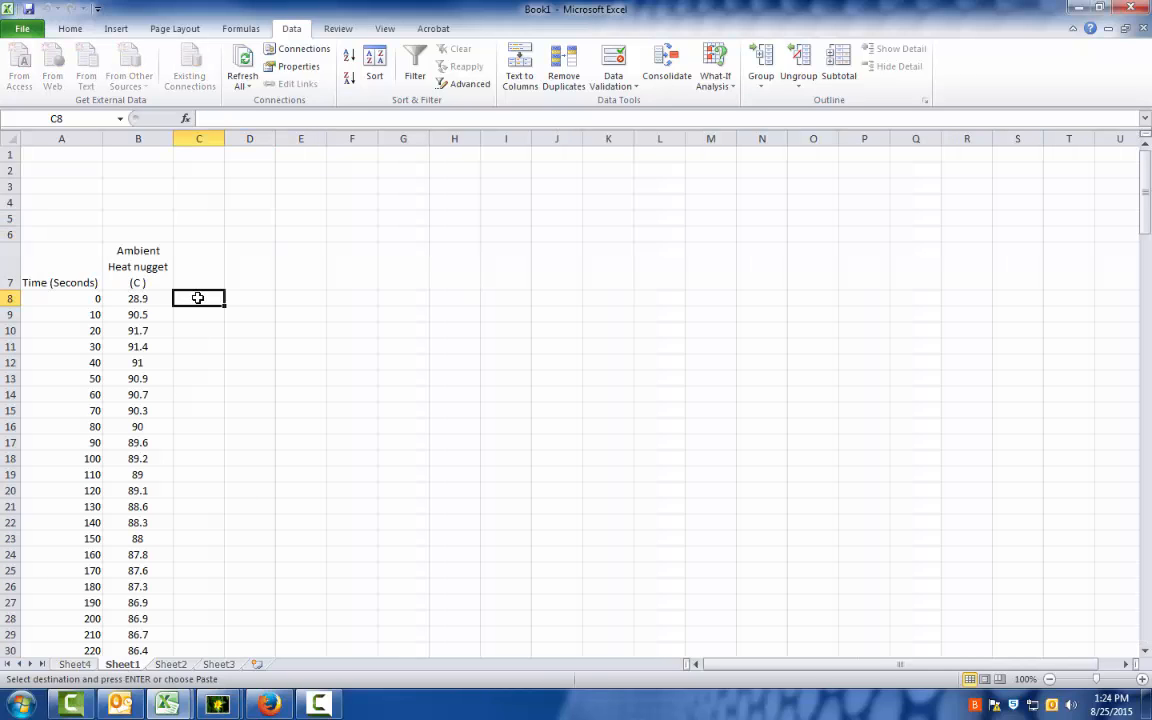
key("ctrl+v")
Enter the column heading "Heat nugget in a cooler" in C7.
left_click(201, 266)
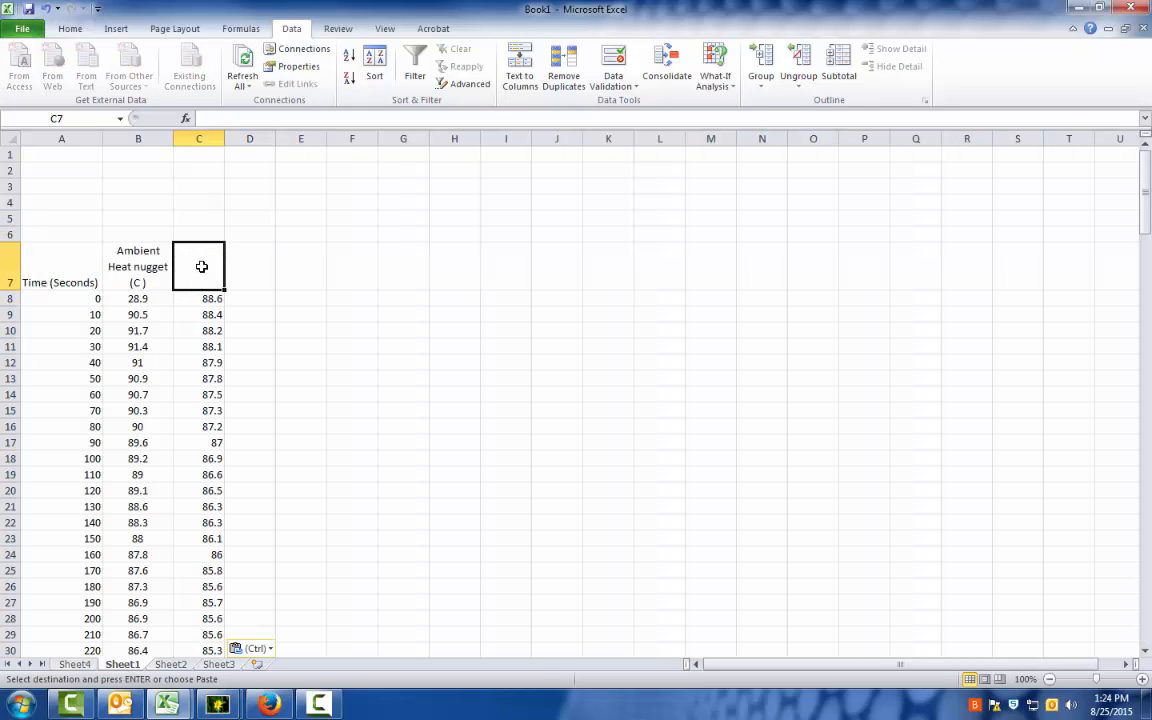
type("Heat nugget in a cooler")
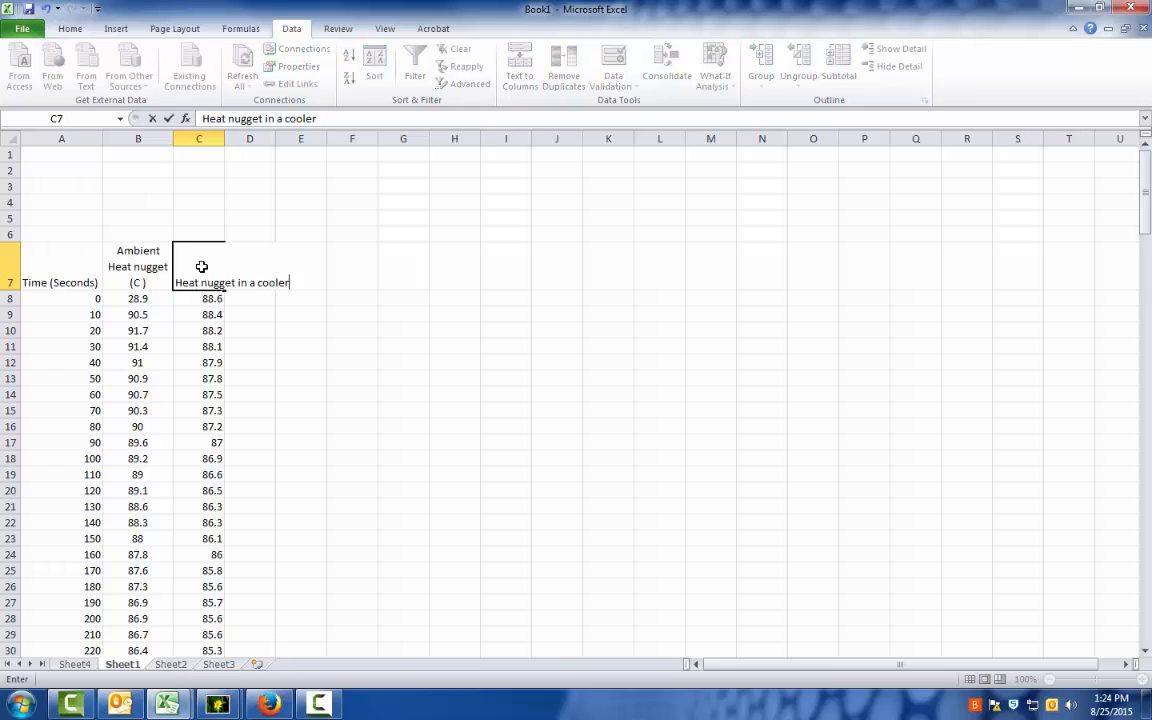
key("Return")
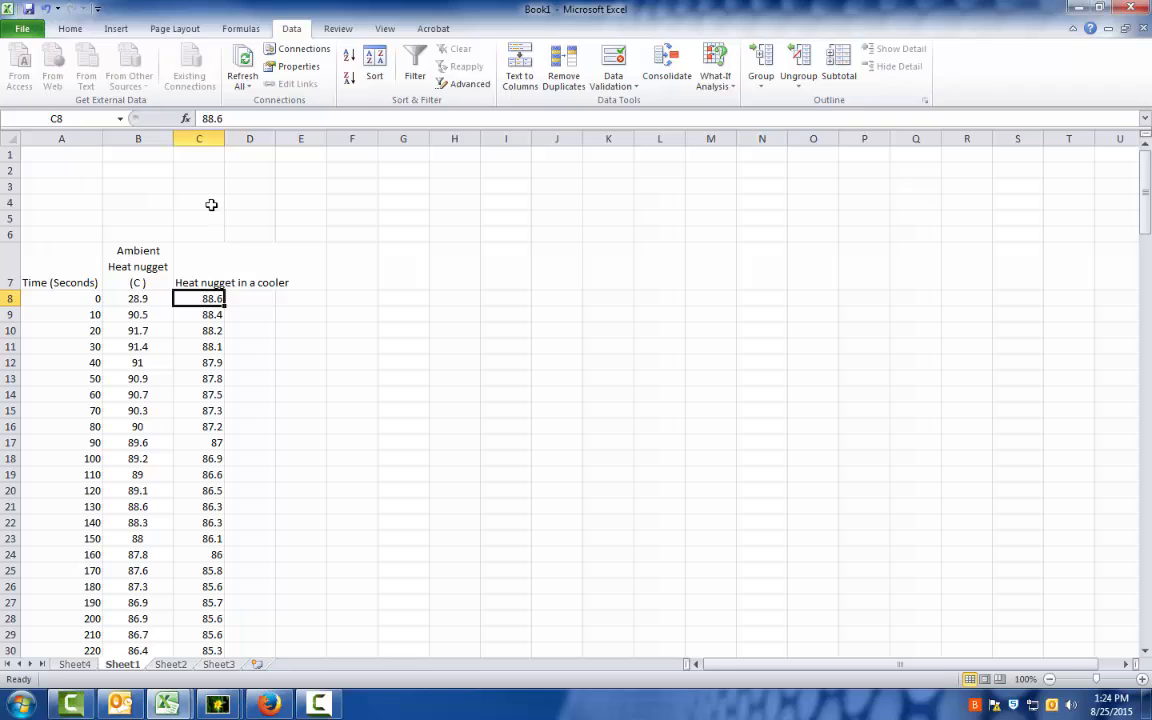
Wrap the heading text in C7 and align it to the middle and center of the cell.
left_click(205, 265)
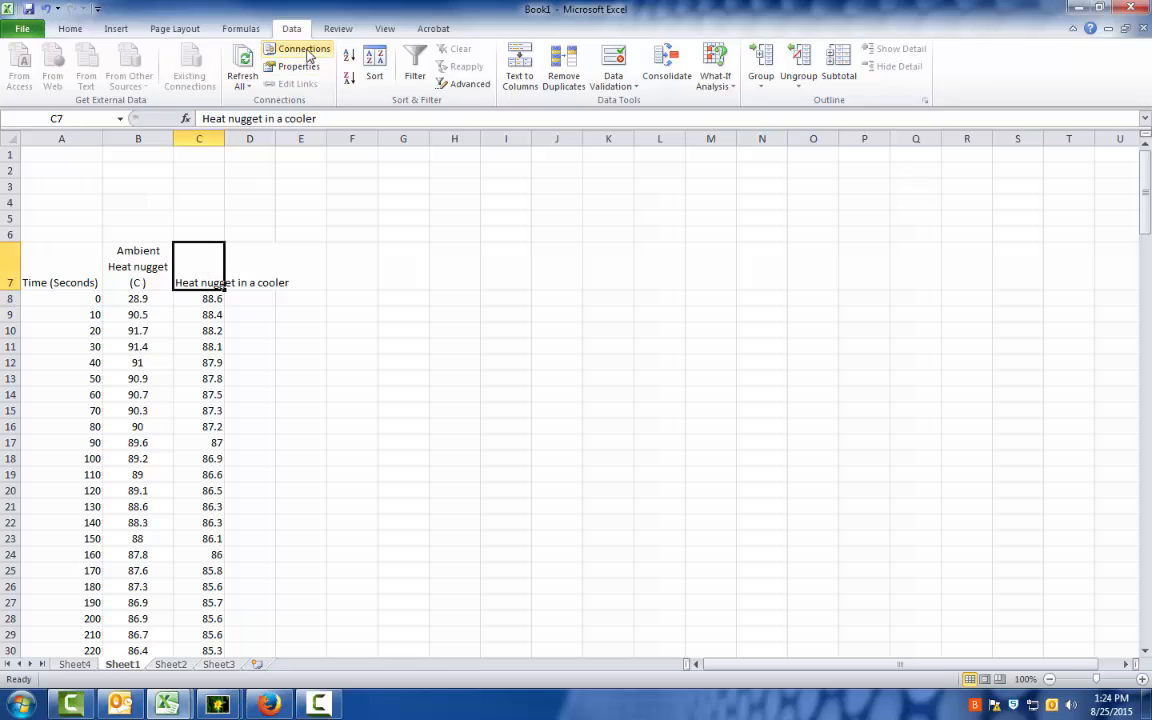
left_click(72, 28)
left_click(428, 60)
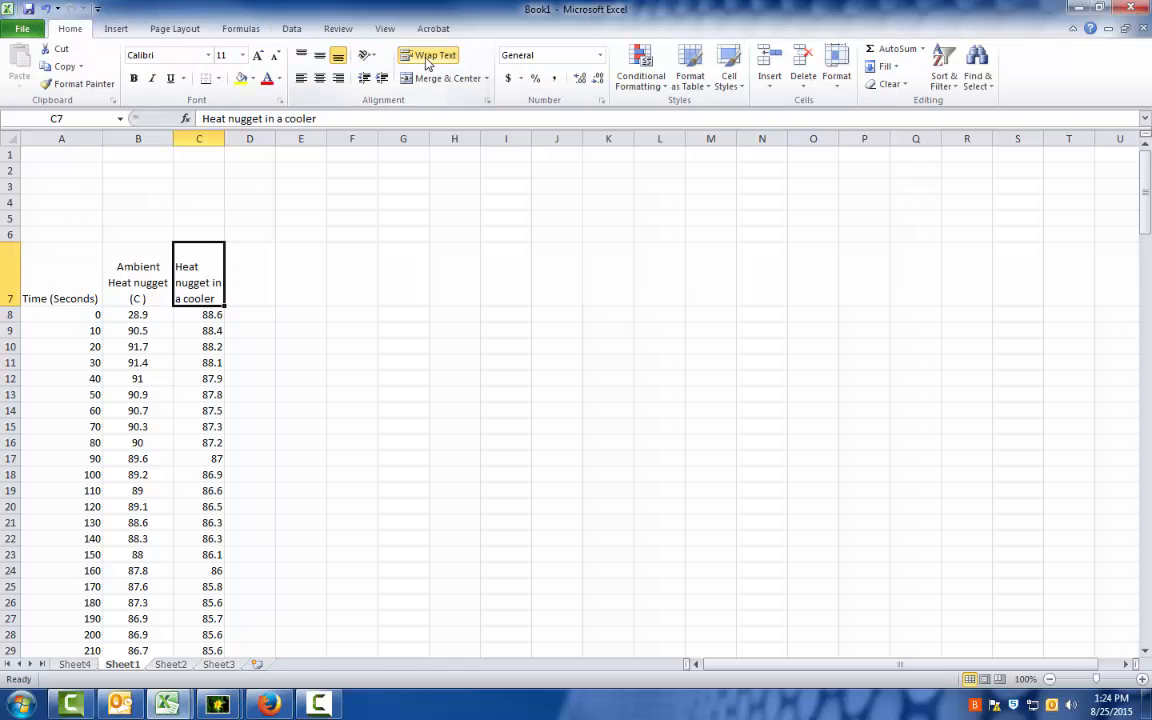
left_click(319, 55)
left_click(319, 78)
left_click(337, 227)
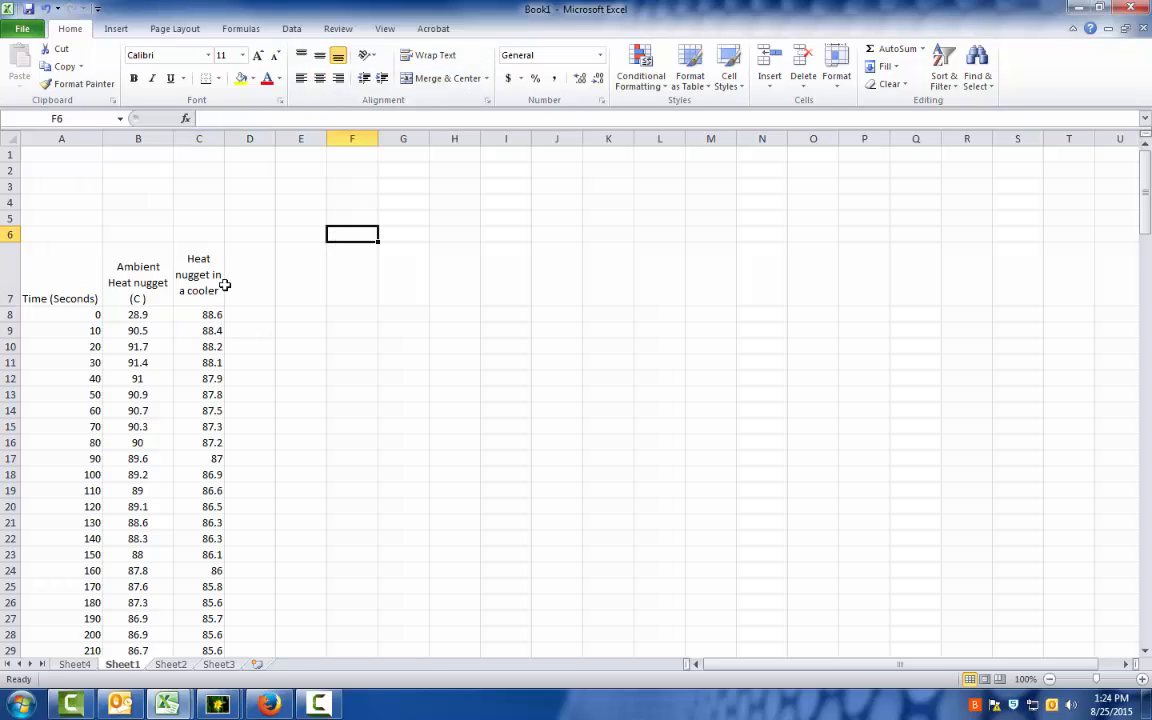
Center the contents of column C horizontally.
left_click(199, 138)
left_click(319, 78)
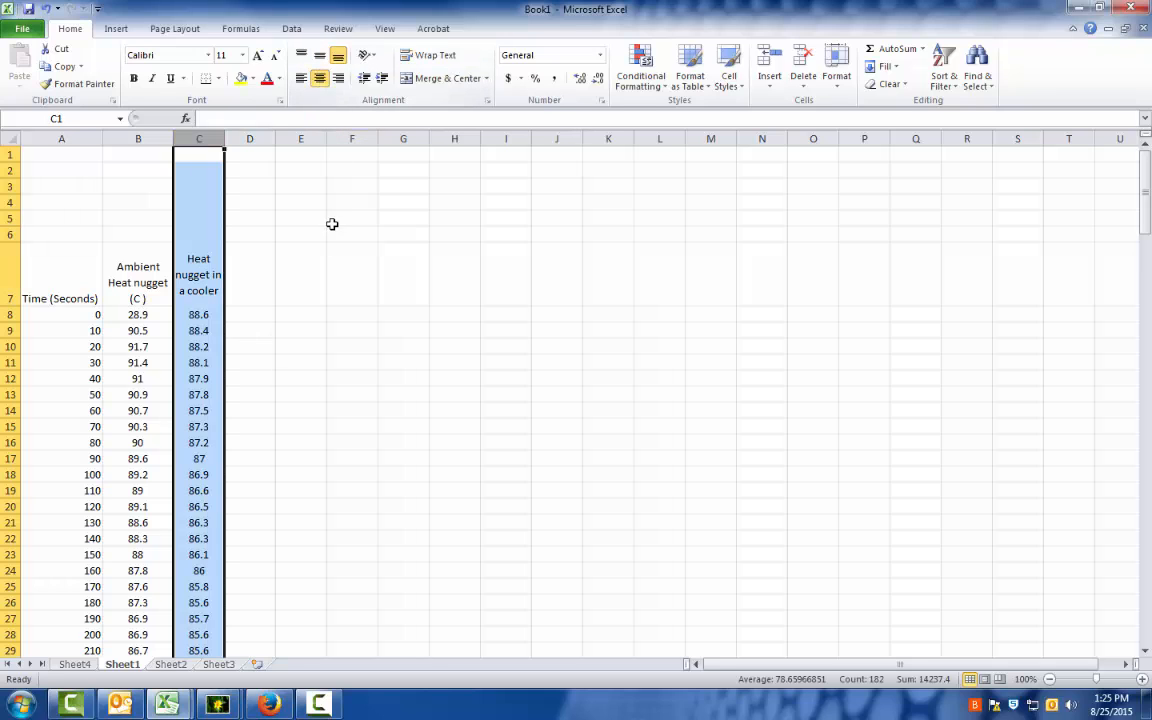
left_click(333, 222)
Align the headings in row 7 vertically to the middle of their cells.
left_click(8, 250)
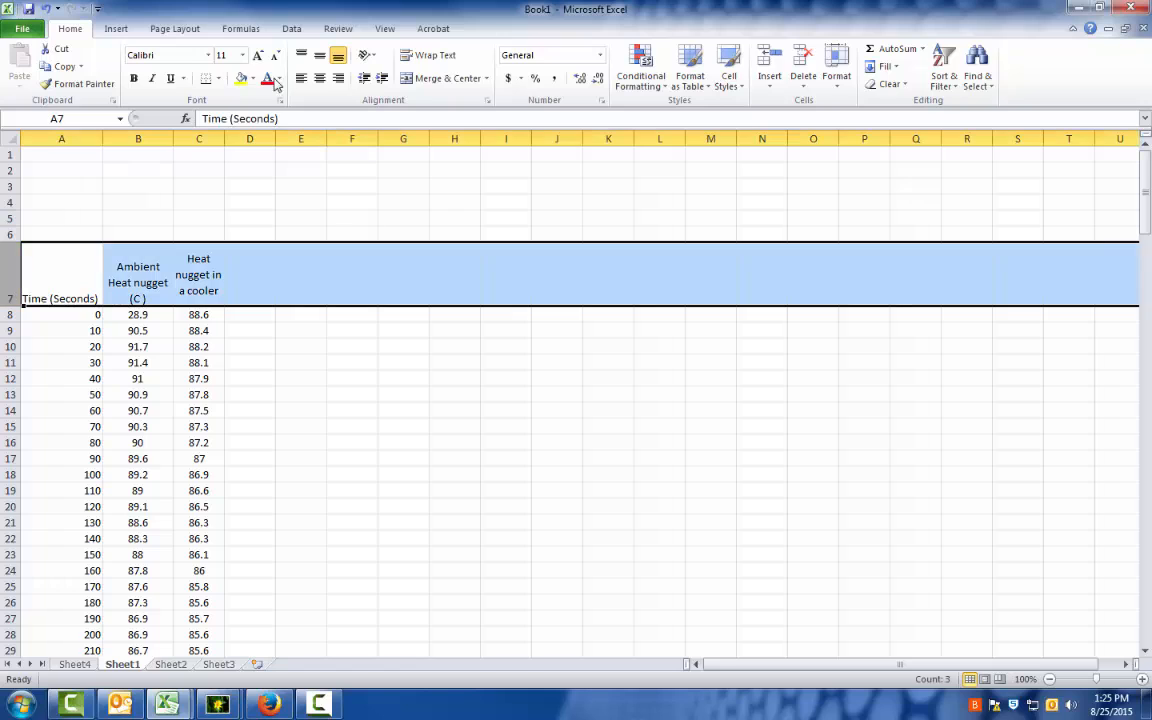
left_click(319, 55)
left_click(218, 378)
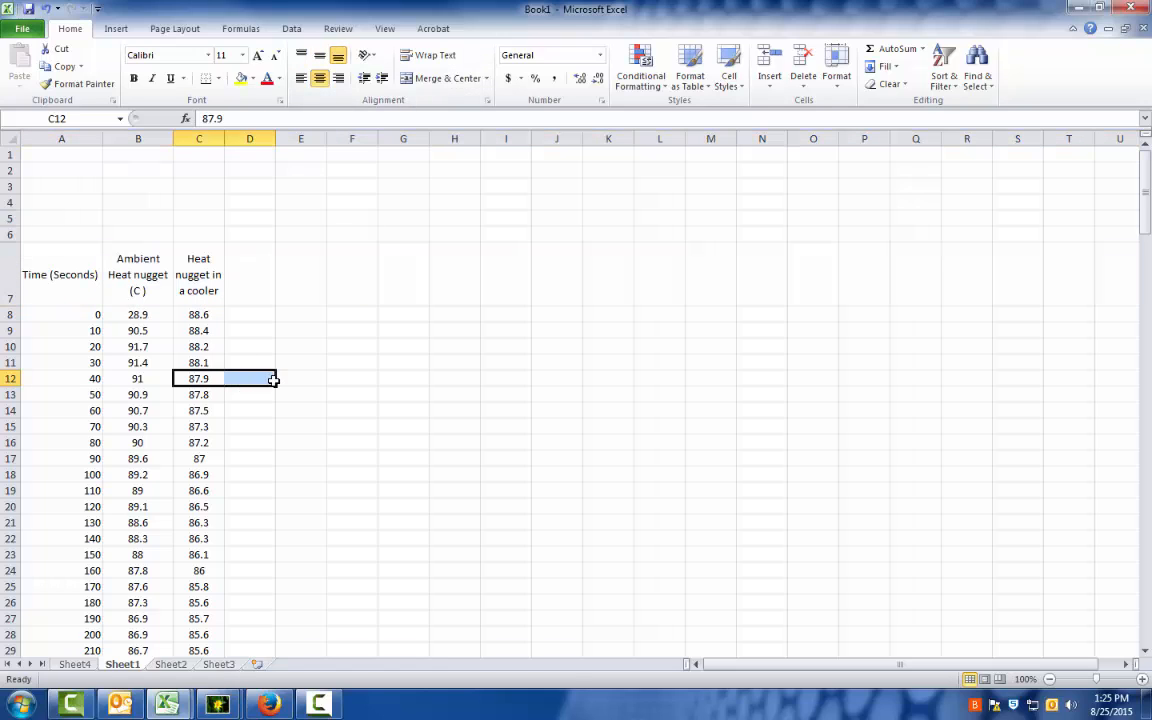
left_click(265, 442)
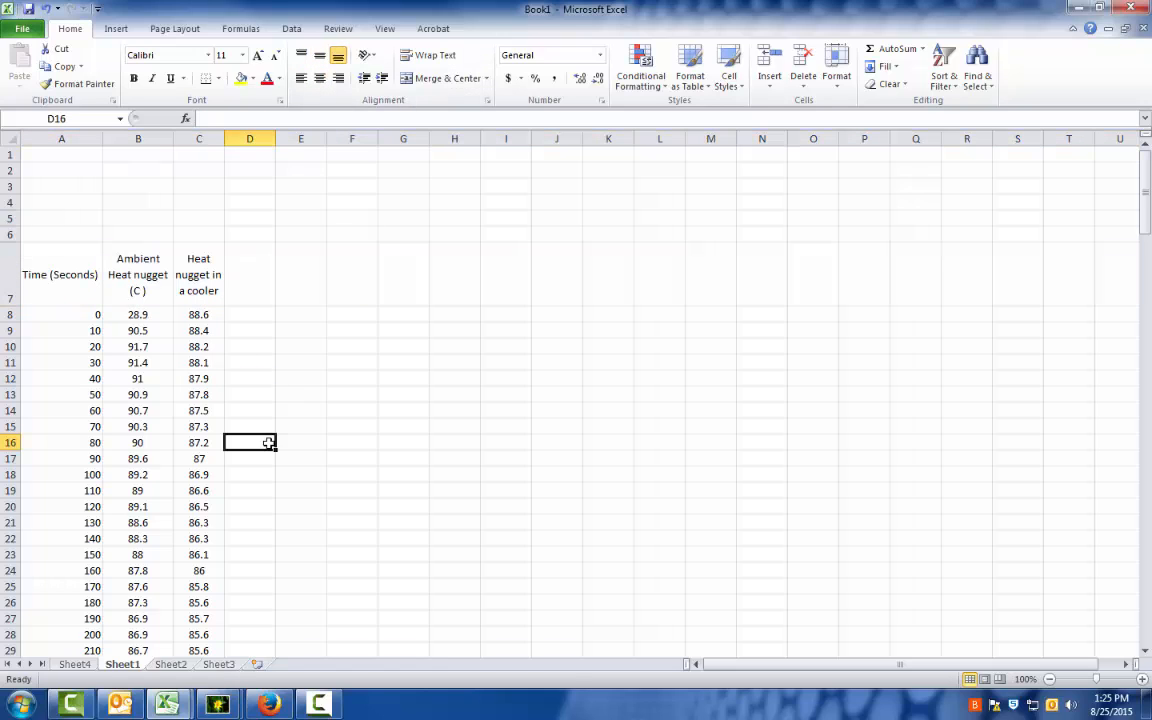
Insert a scatter chart with smooth lines and markers from the time and temperature data, headings included, in A7:C188.
left_click(60, 278)
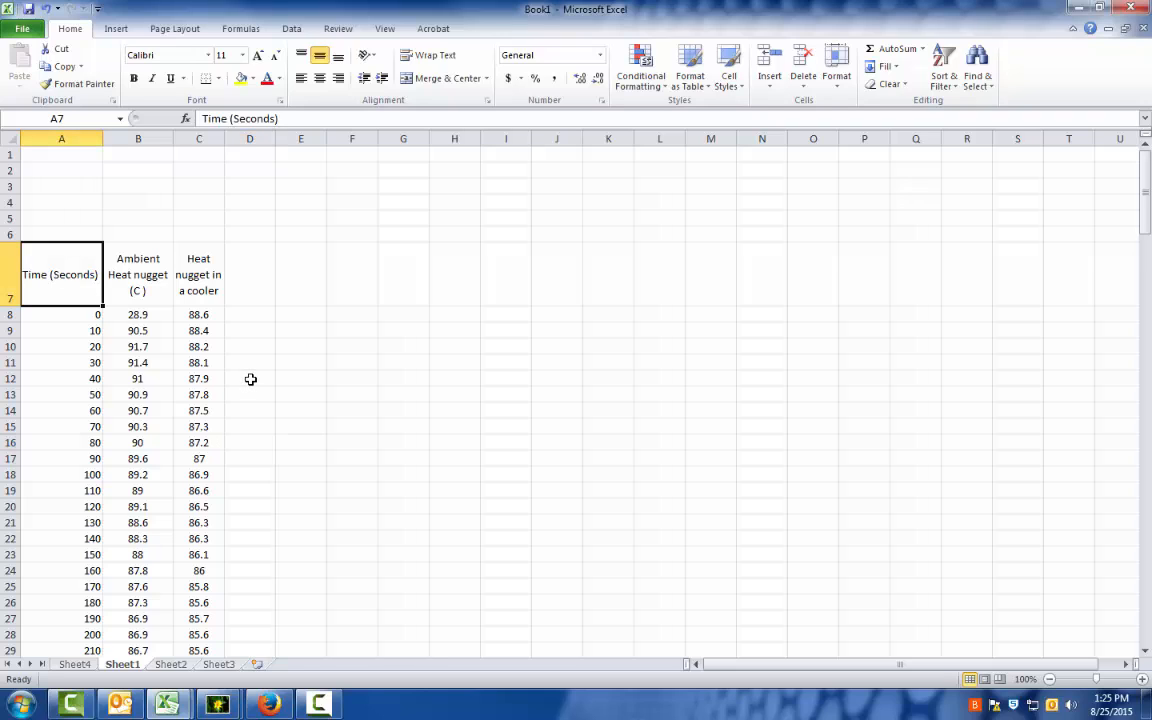
key("shift+Right")
key("shift+Right")
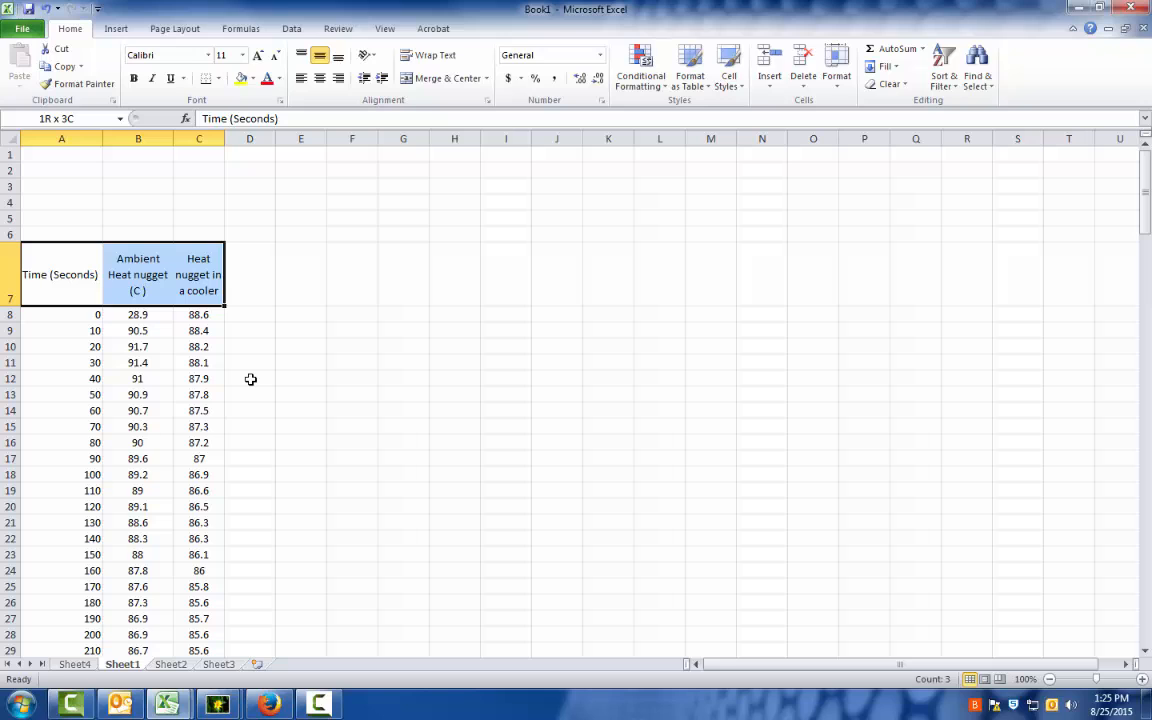
key("ctrl+shift+Down")
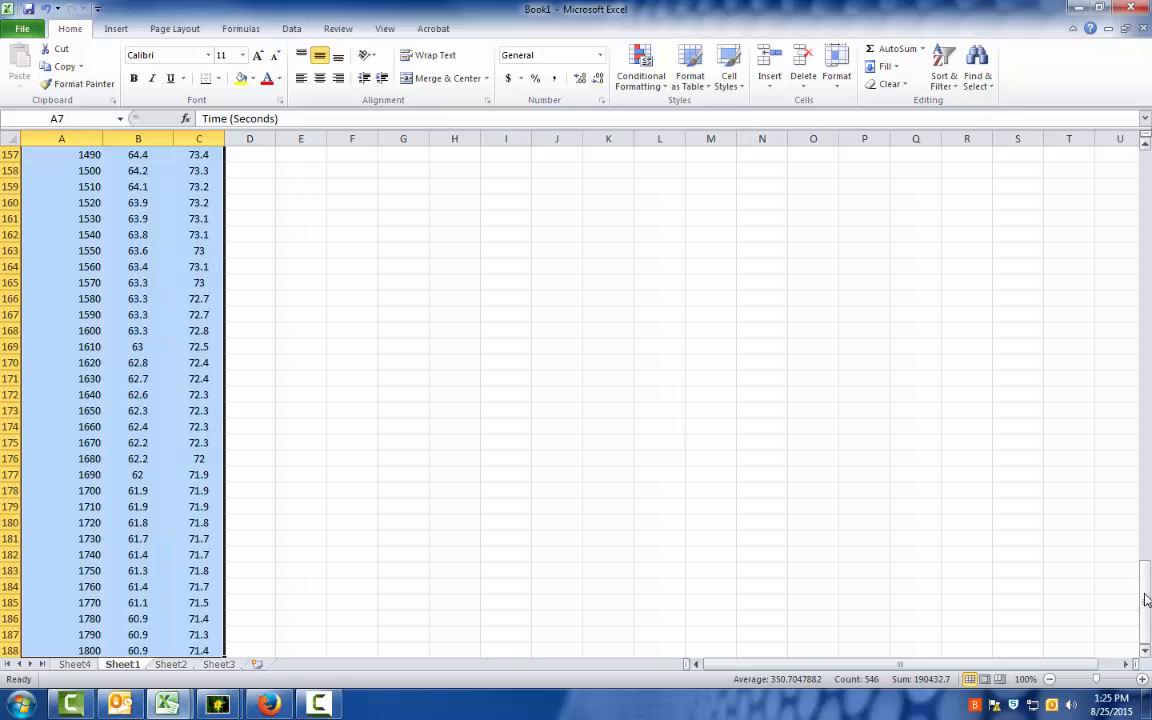
left_click_drag(1147, 598, 1126, 154)
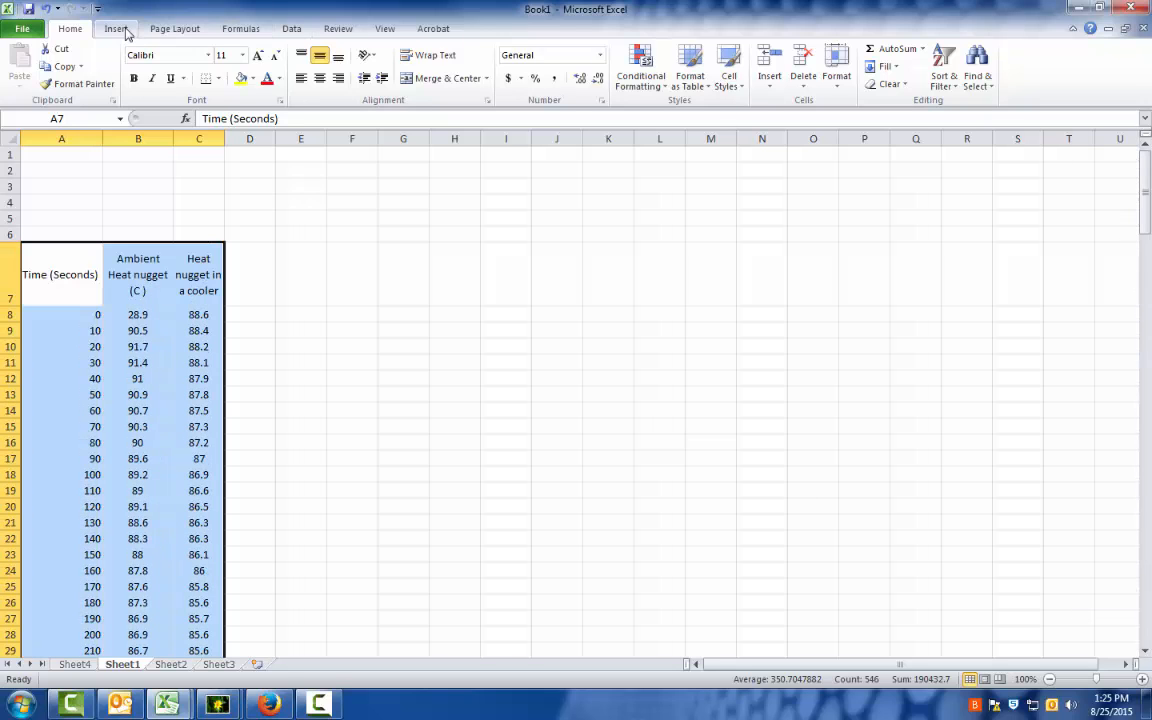
left_click(116, 29)
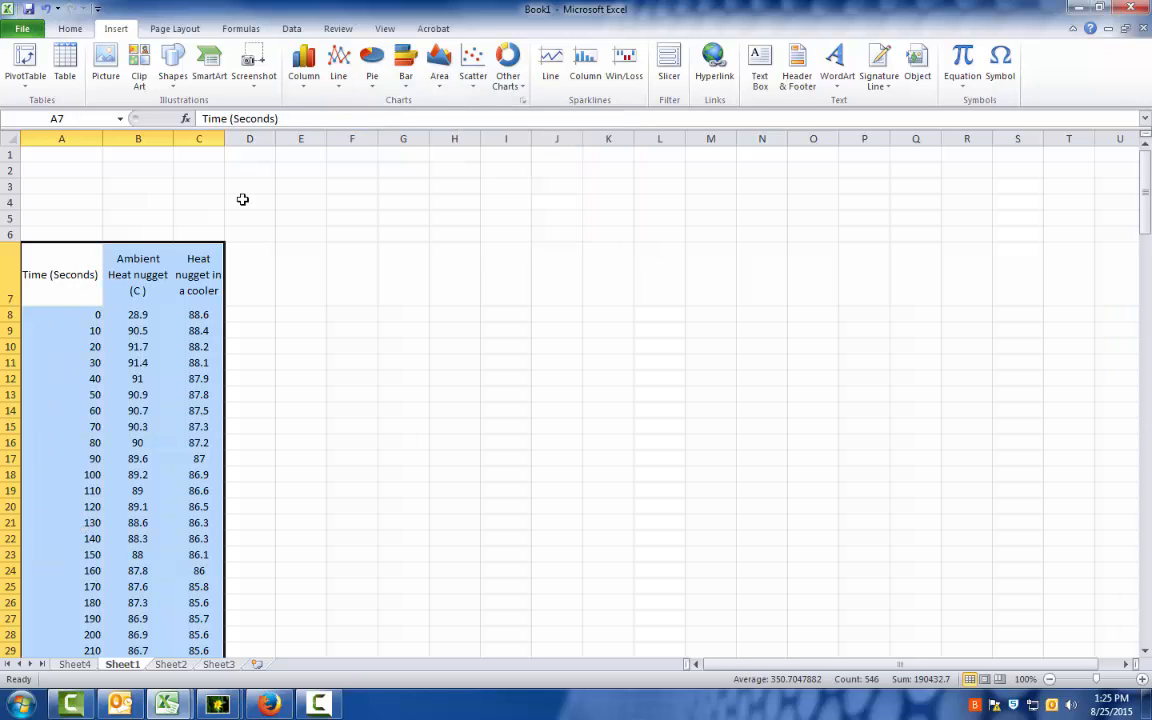
left_click(476, 91)
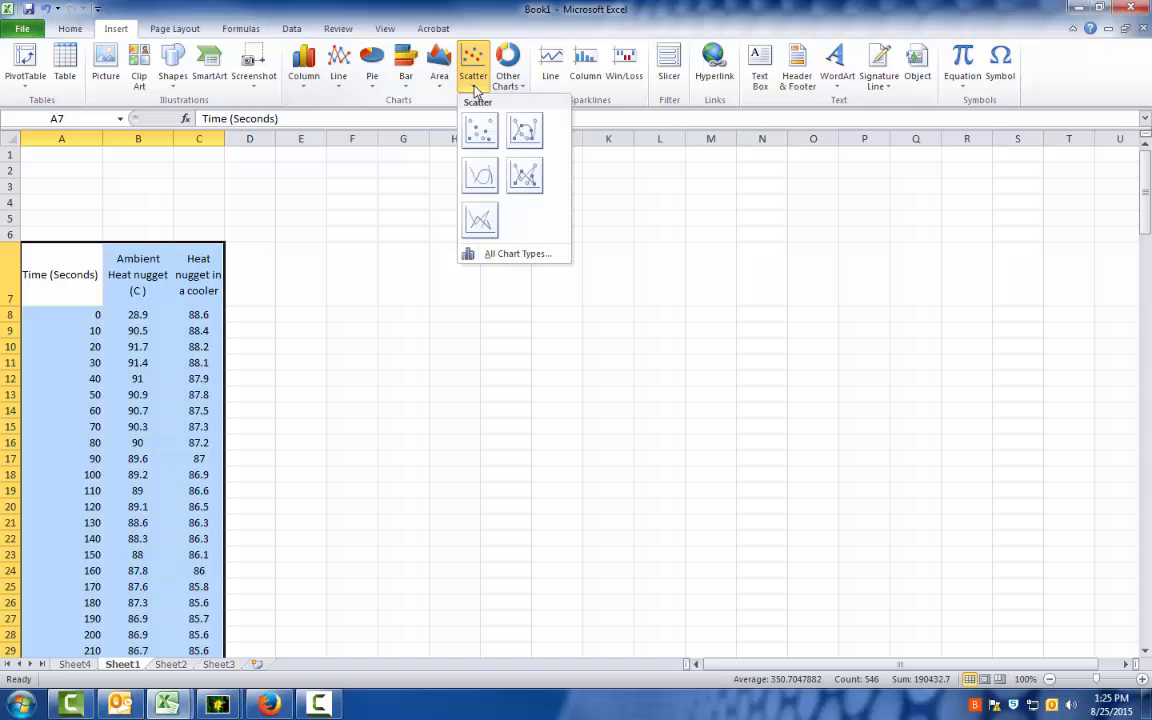
left_click(524, 133)
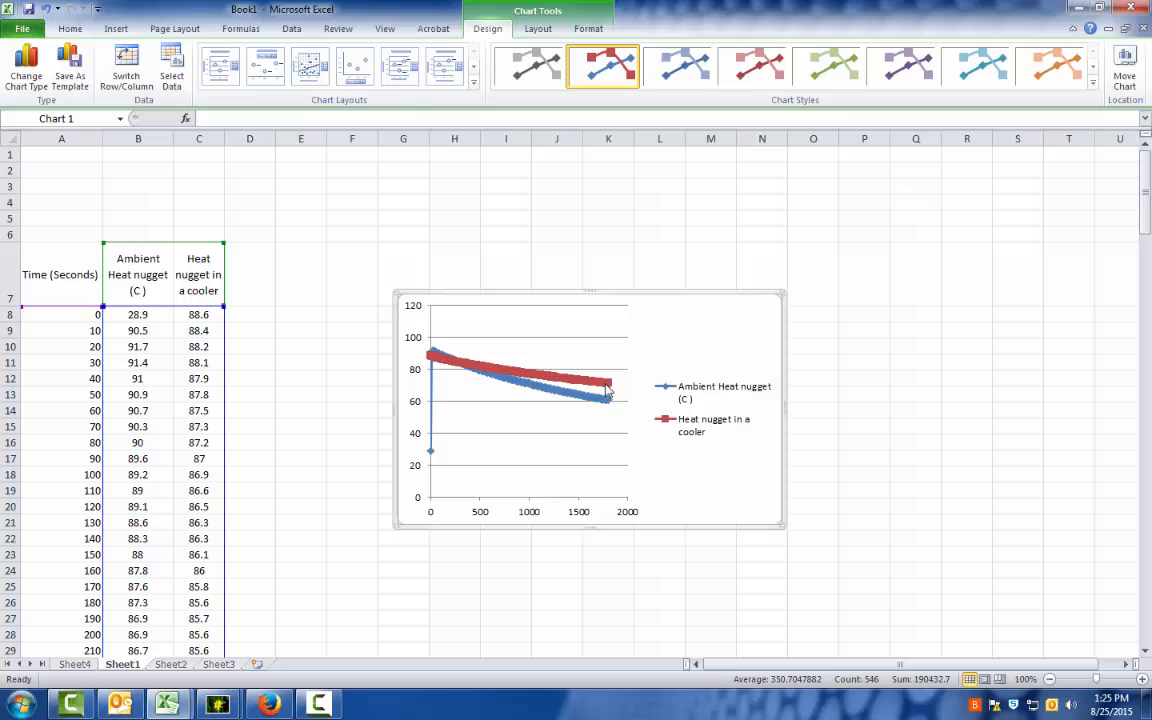
Move the scatter chart to a new sheet named Chart1.
right_click(622, 293)
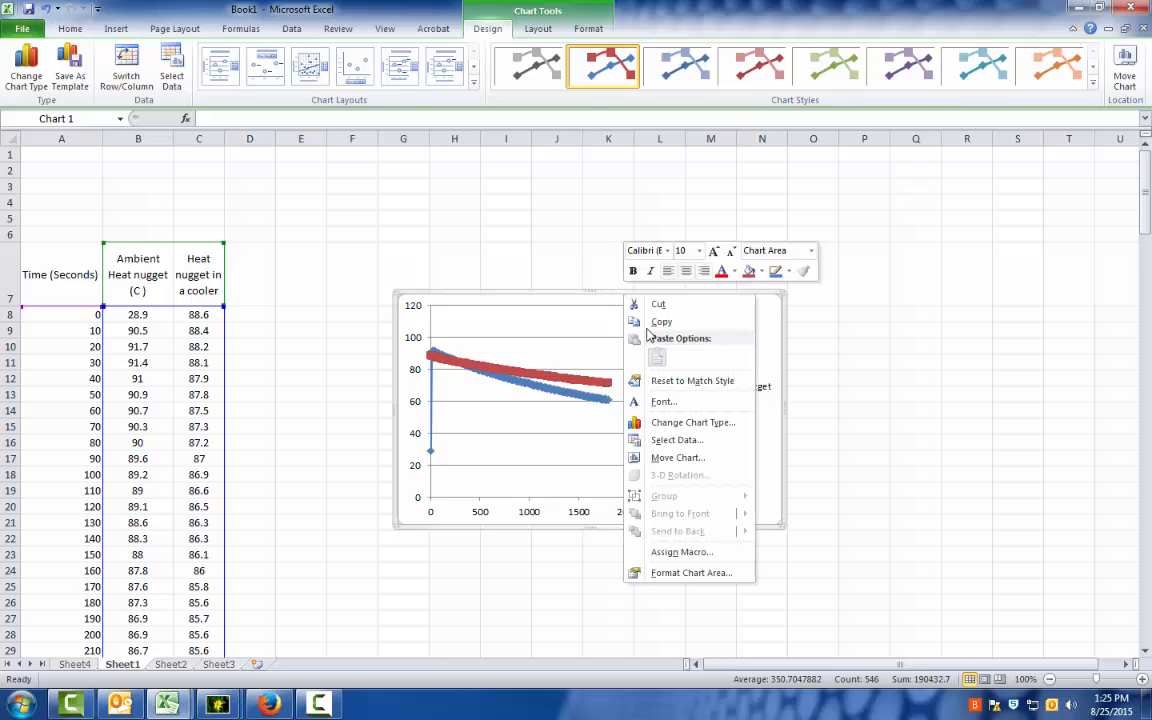
left_click(664, 457)
left_click(557, 428)
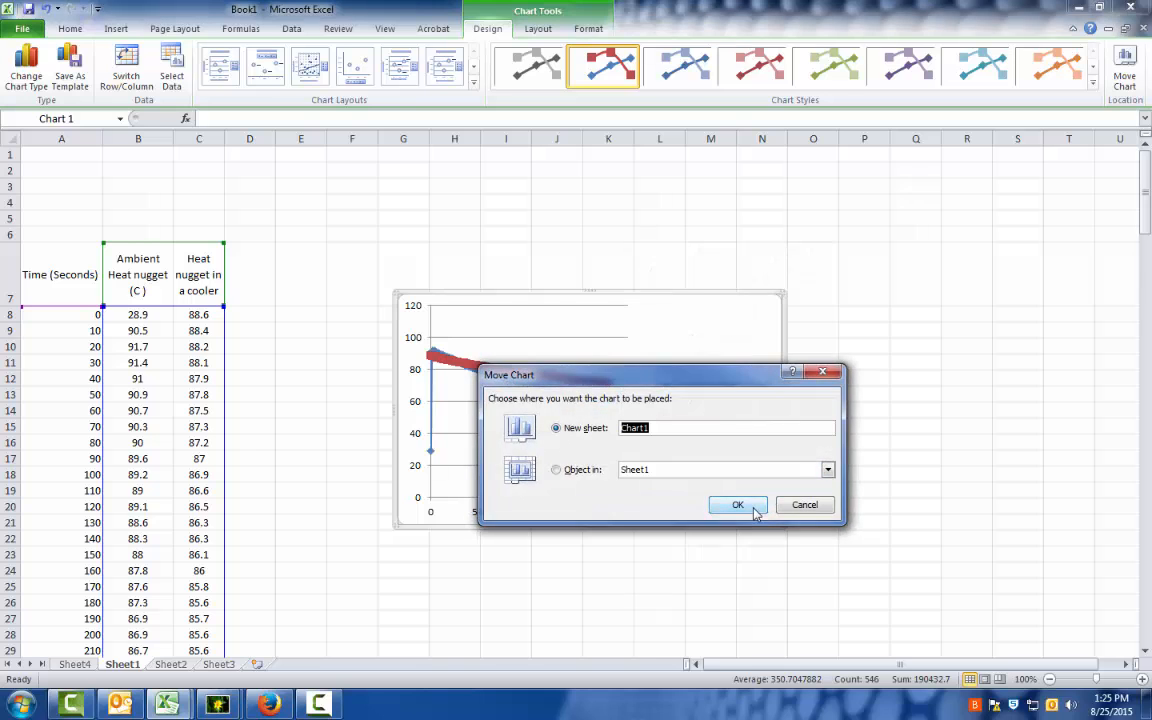
left_click(738, 504)
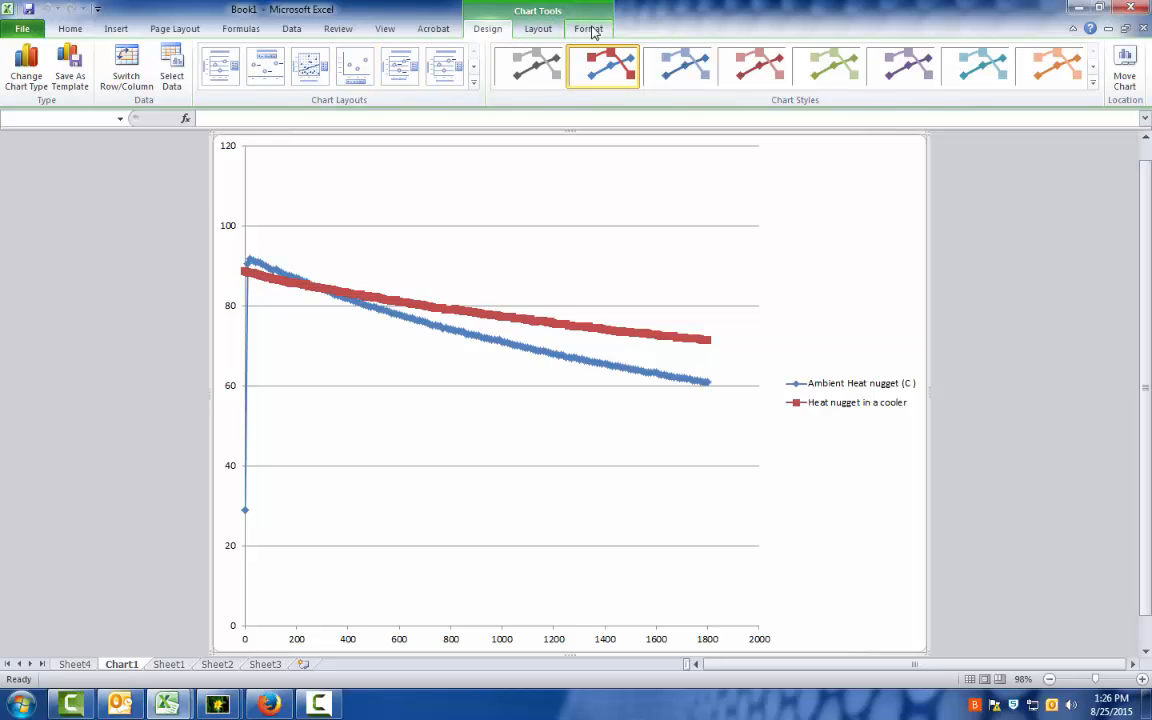
Add a centered overlay chart title reading "Your name, Heat nuggets in various sitations (Temp vs Time)".
left_click(539, 29)
left_click(253, 87)
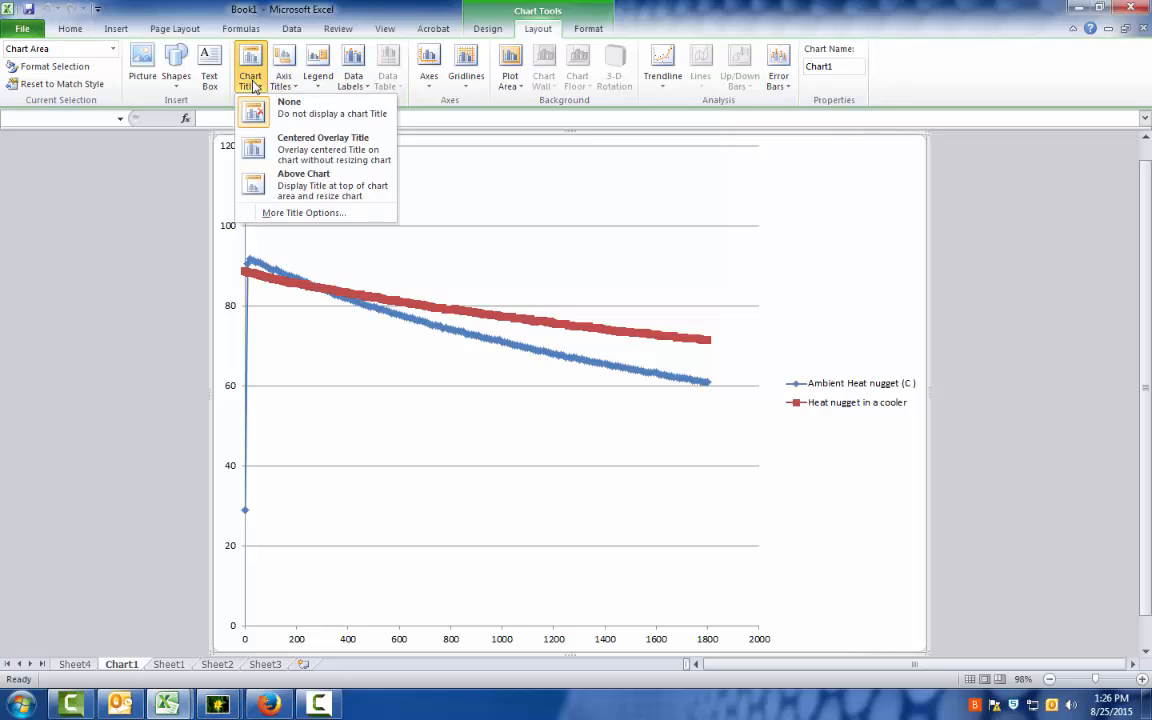
left_click(298, 149)
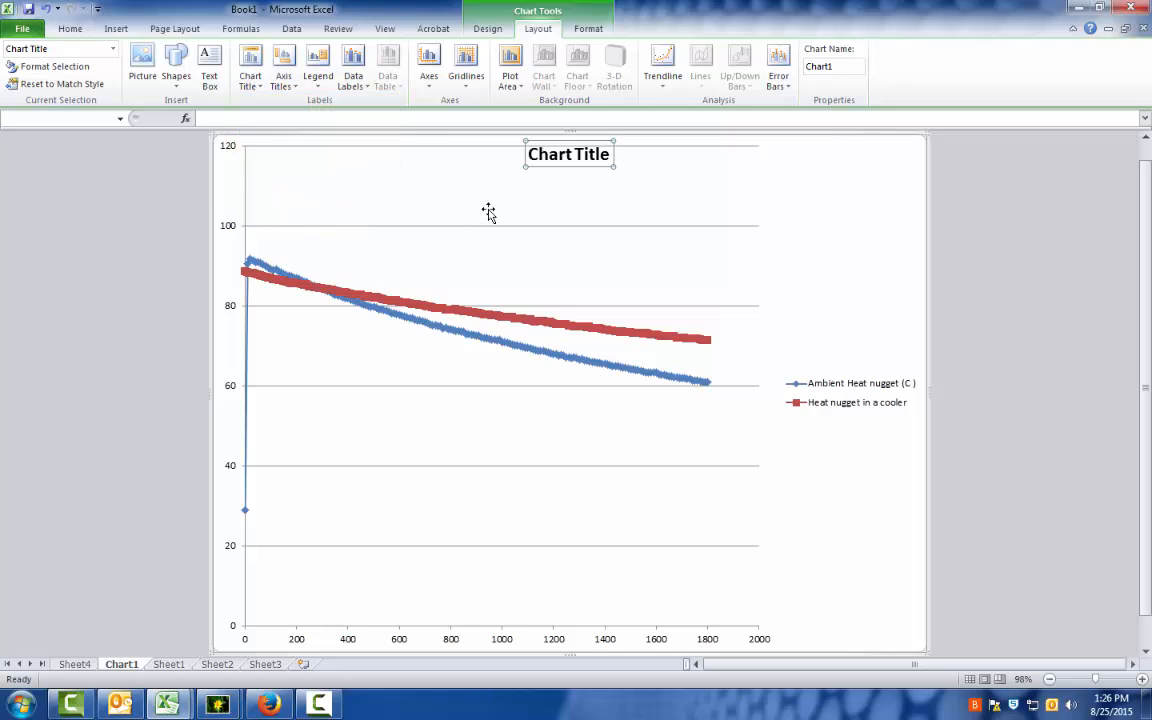
type("Your name, Heat nuggets in vari")
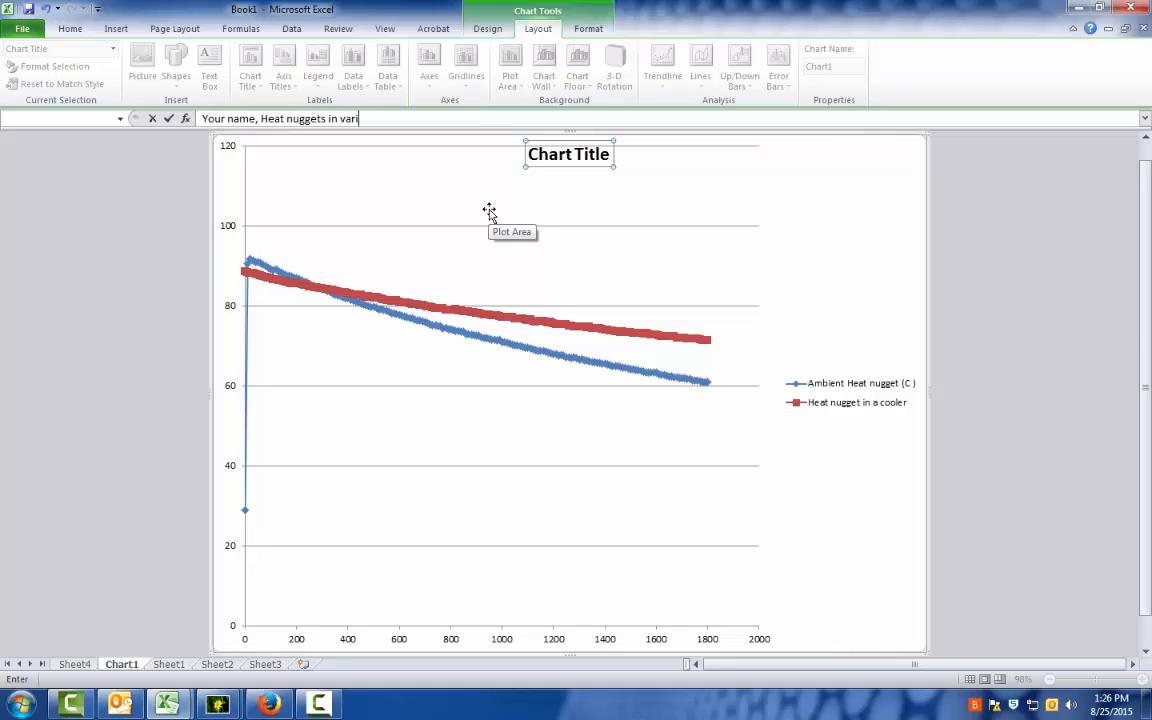
type("ous sitations (Temp vs Time")
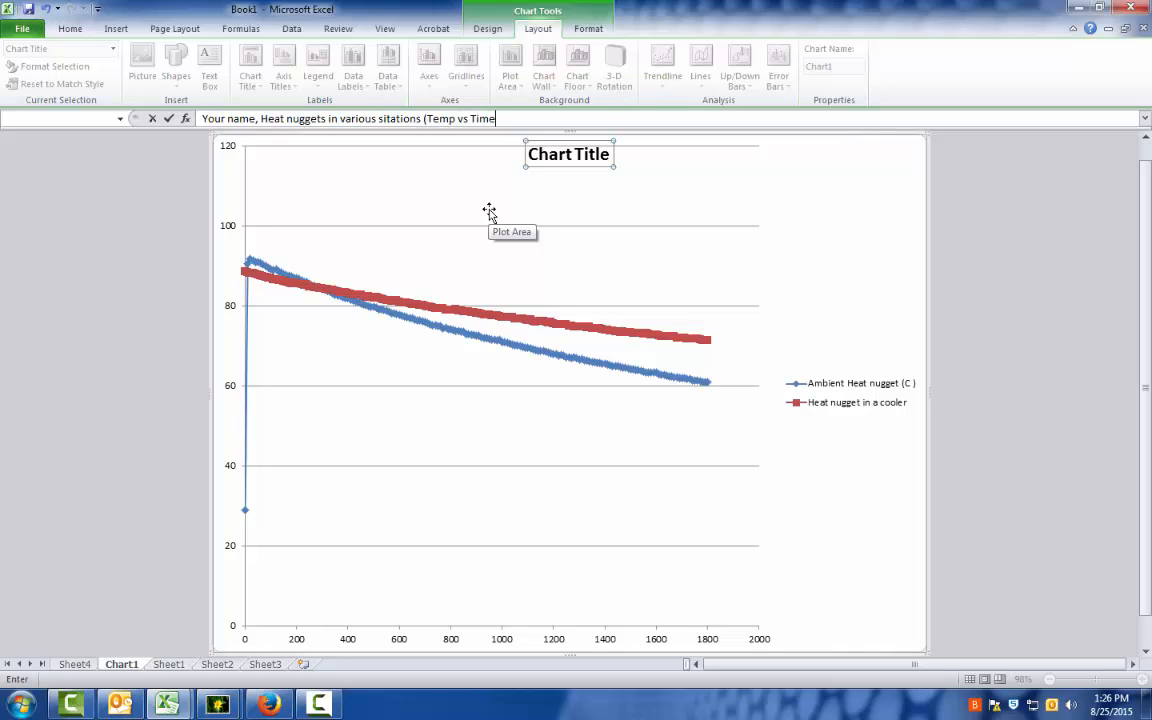
type(")")
key("Return")
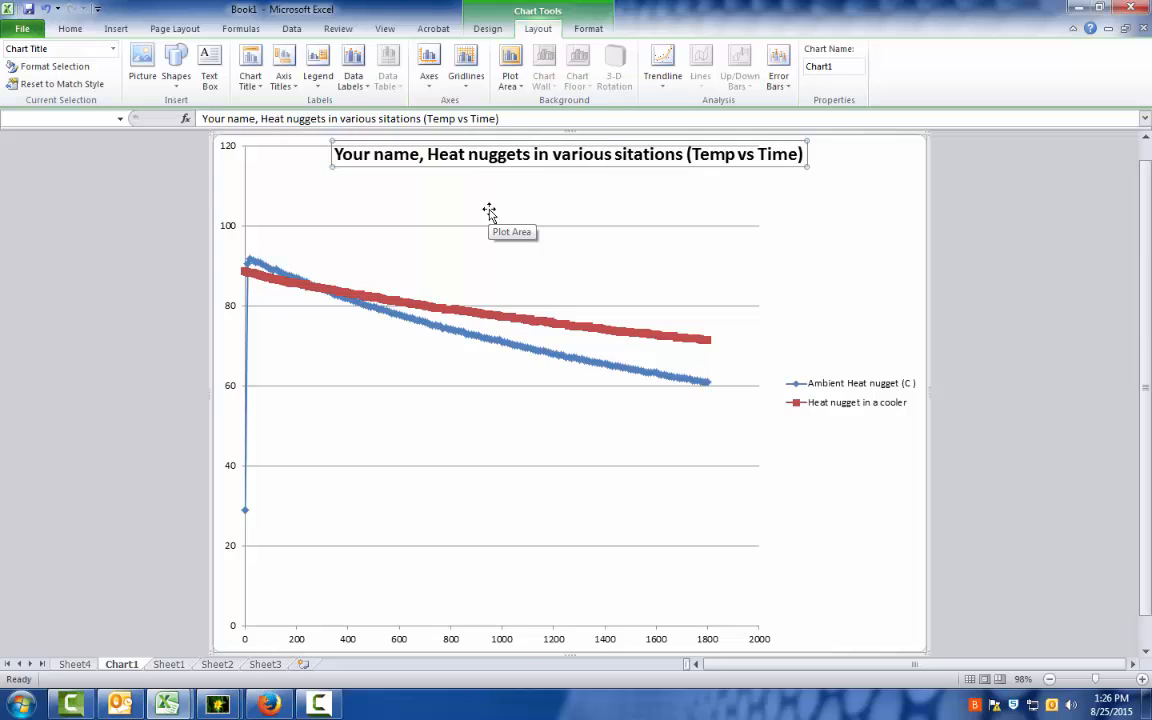
left_click(594, 218)
left_click(228, 305)
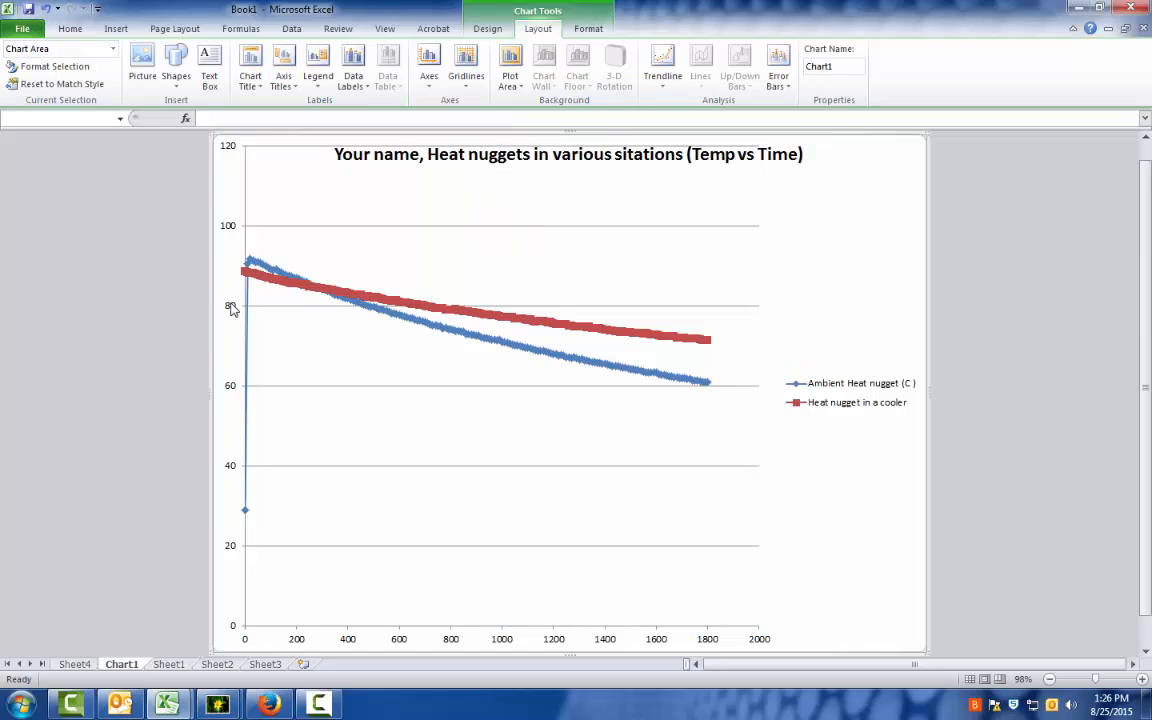
left_click(231, 309)
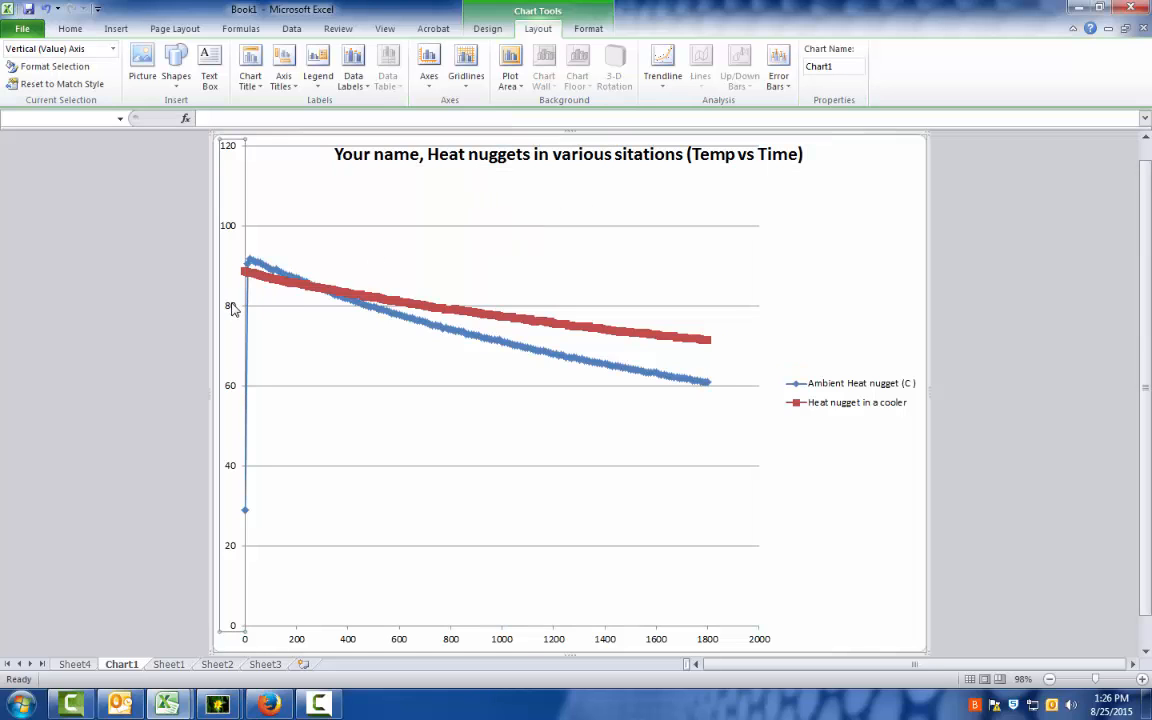
left_click(430, 92)
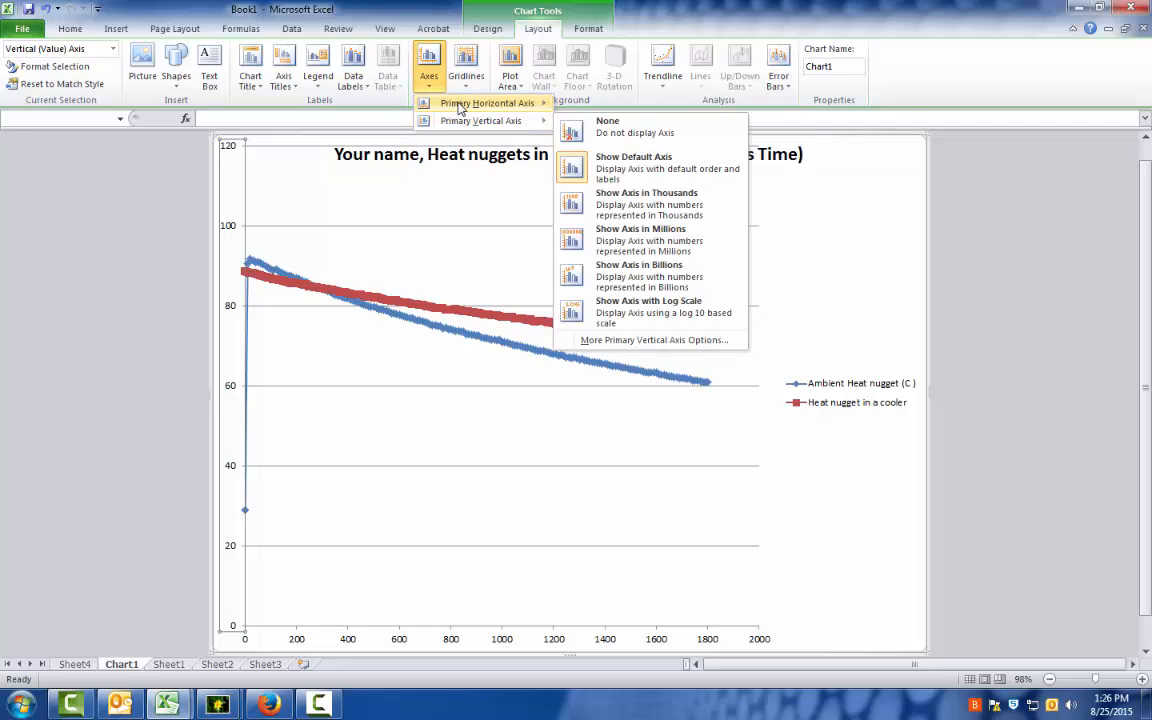
mouse_move(462, 120)
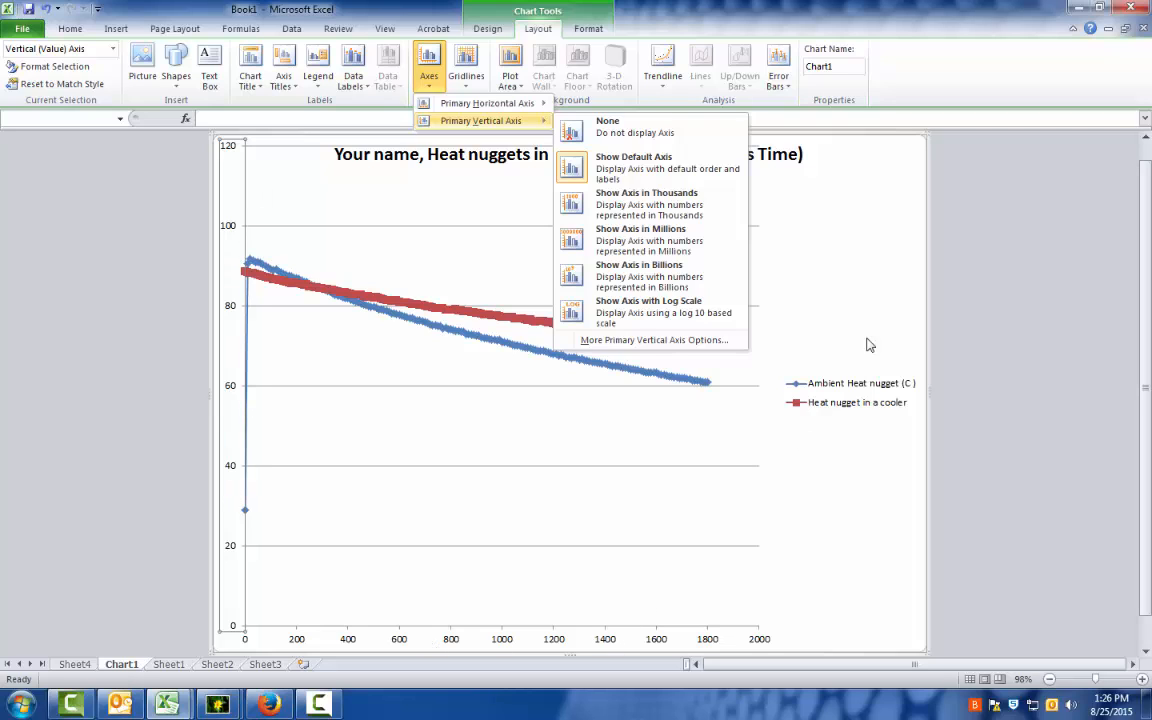
left_click(812, 298)
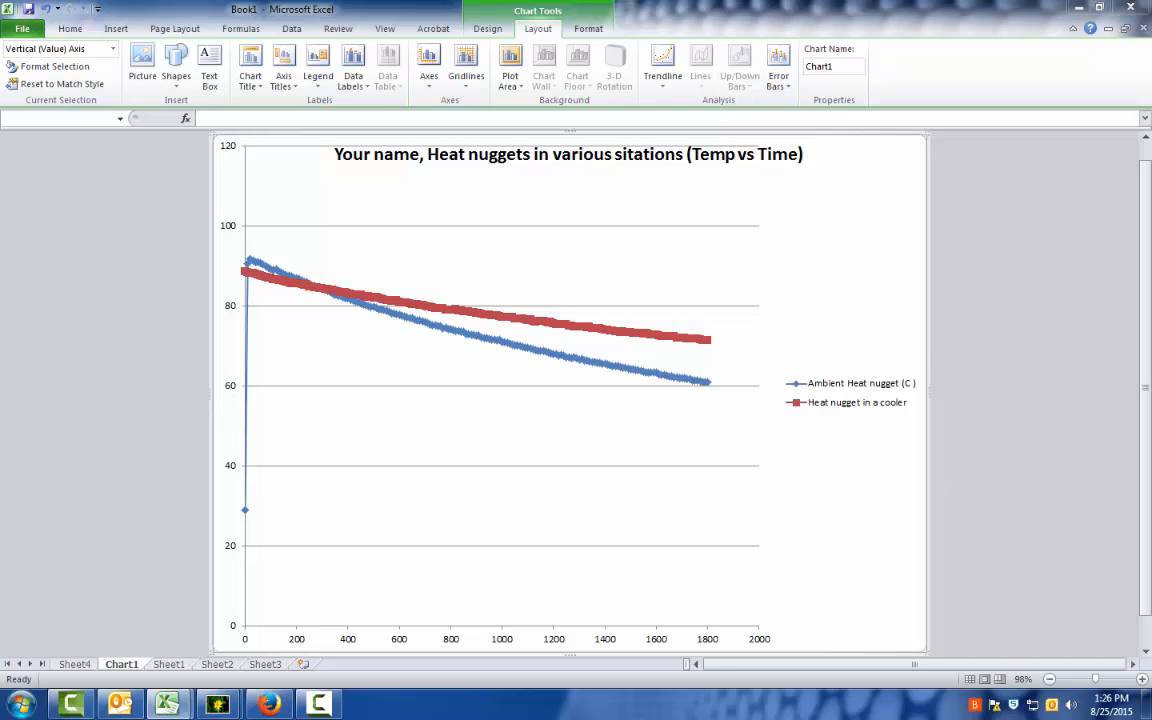
Switch to the Heat nugget data processing workbook, maximize it, and examine its finished chart on Chart2 and data table on Sheet4.
left_click_drag(1151, 52, 525, 13)
scroll(586, 314, "down", 5)
scroll(586, 303, "up", 5)
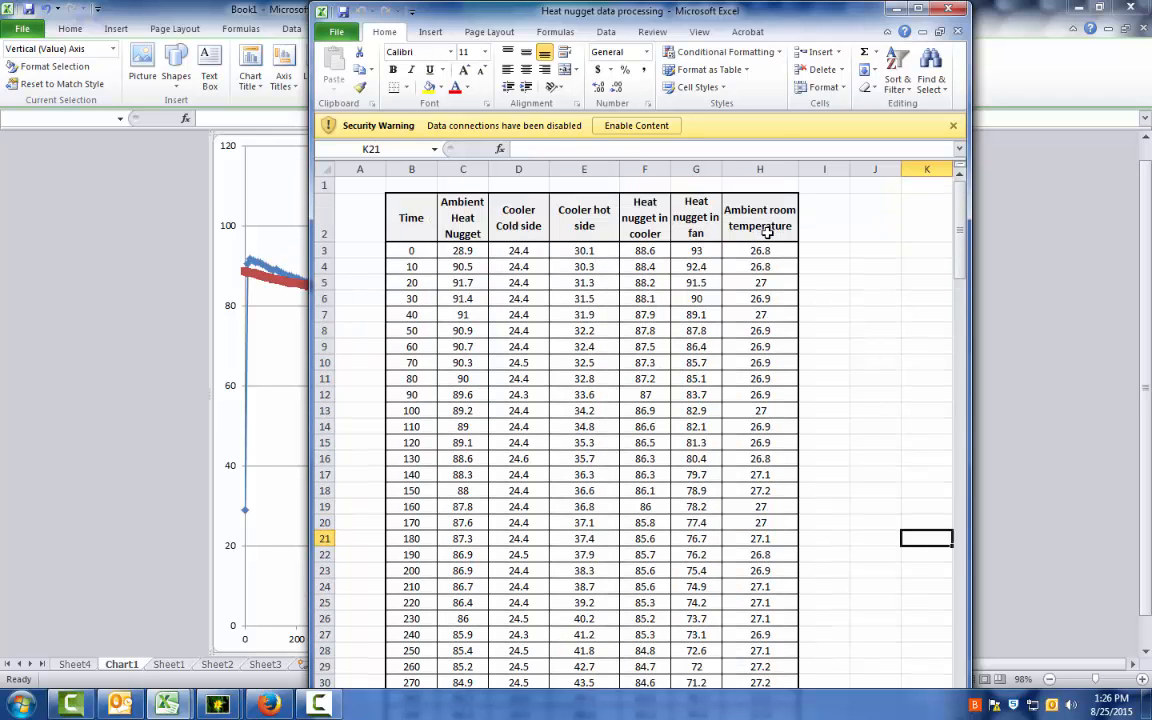
double_click(681, 11)
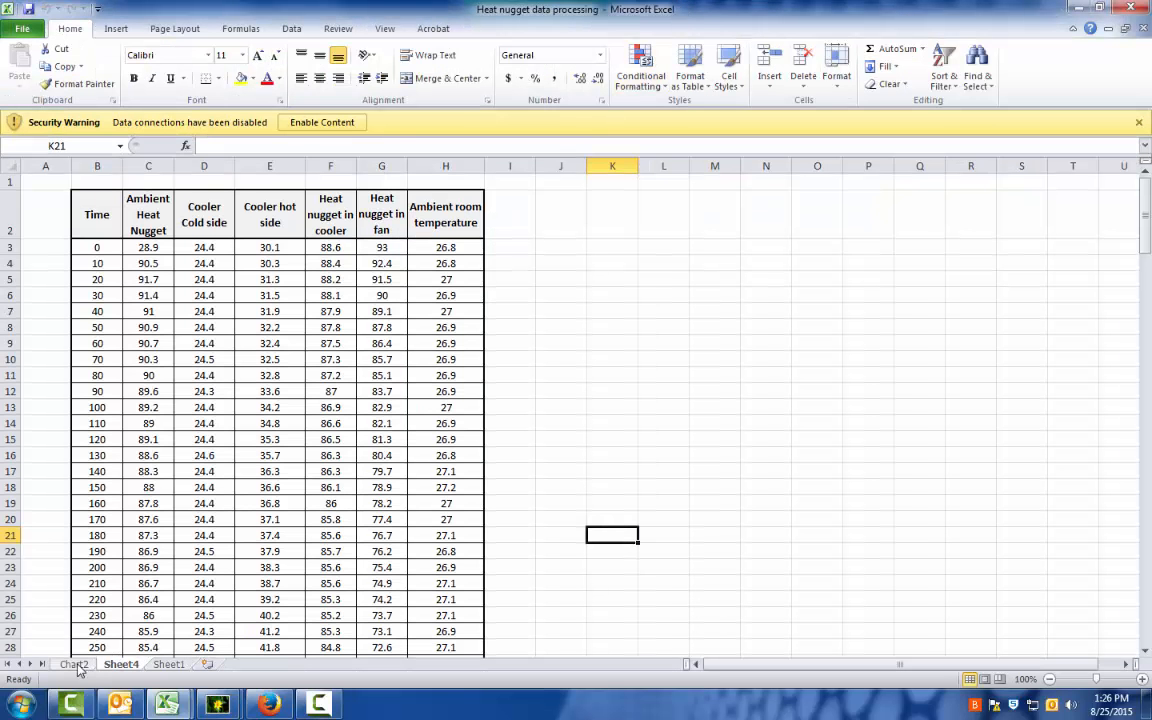
left_click(74, 664)
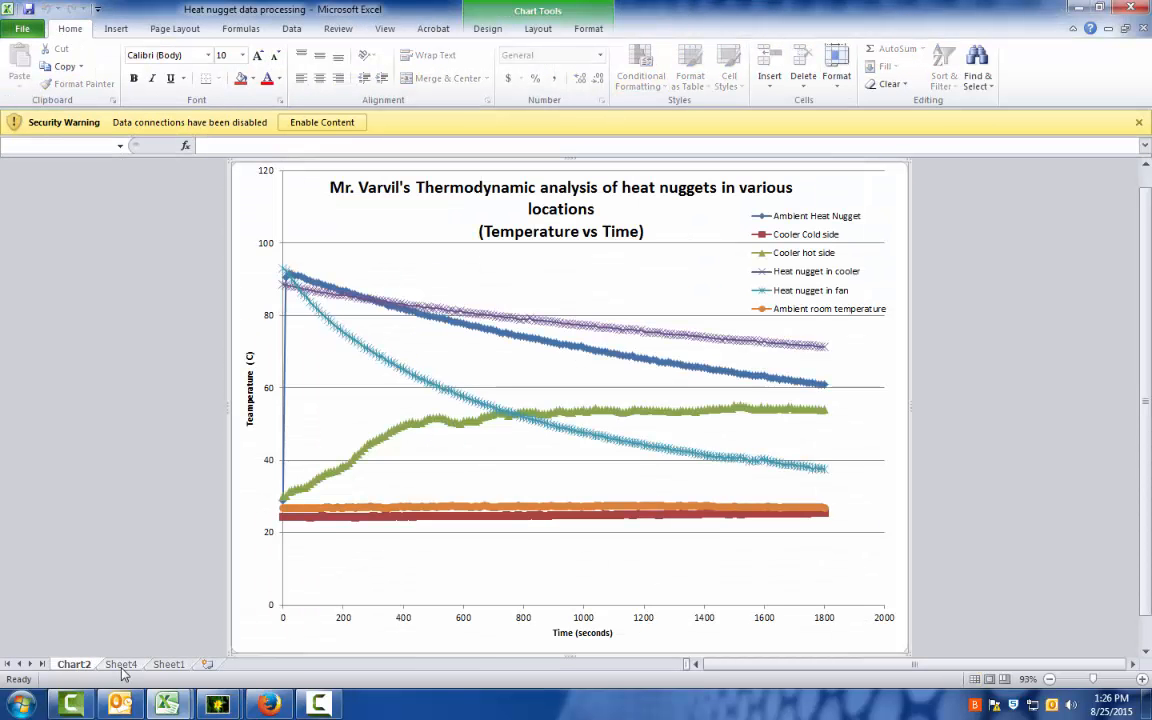
left_click(121, 665)
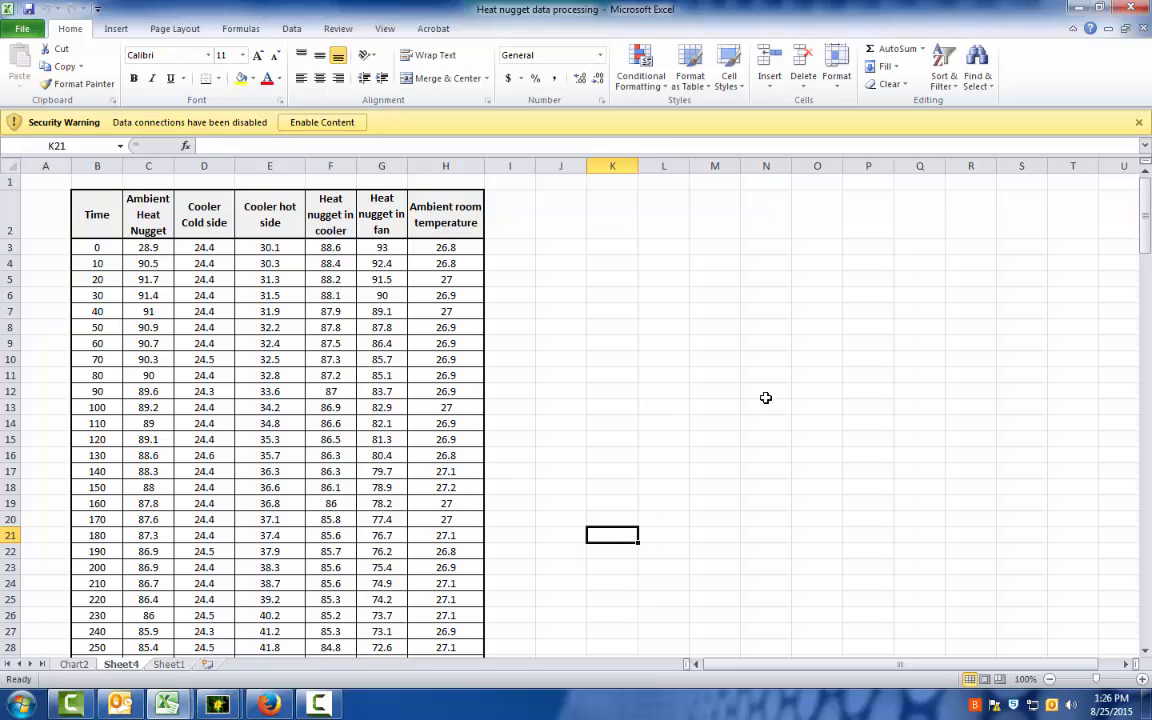